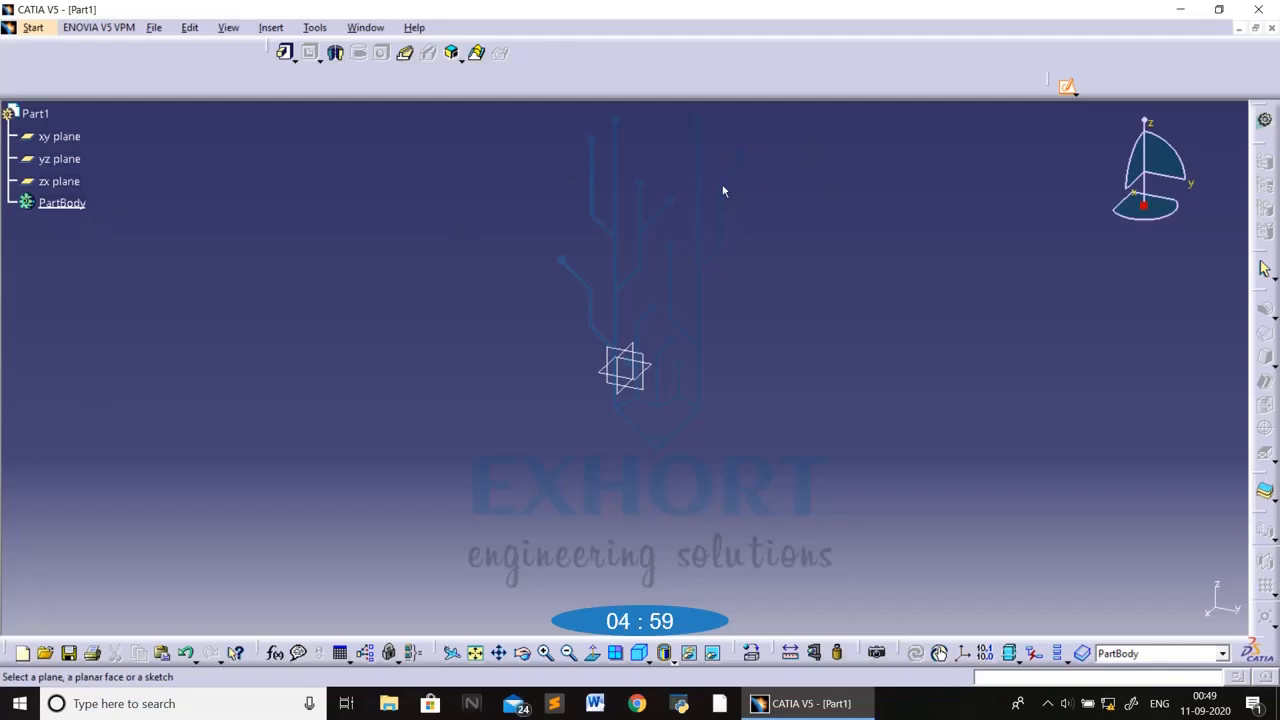
- Start a sketch on the xy plane
{"action": "left_click", "coordinate": [50, 137]}
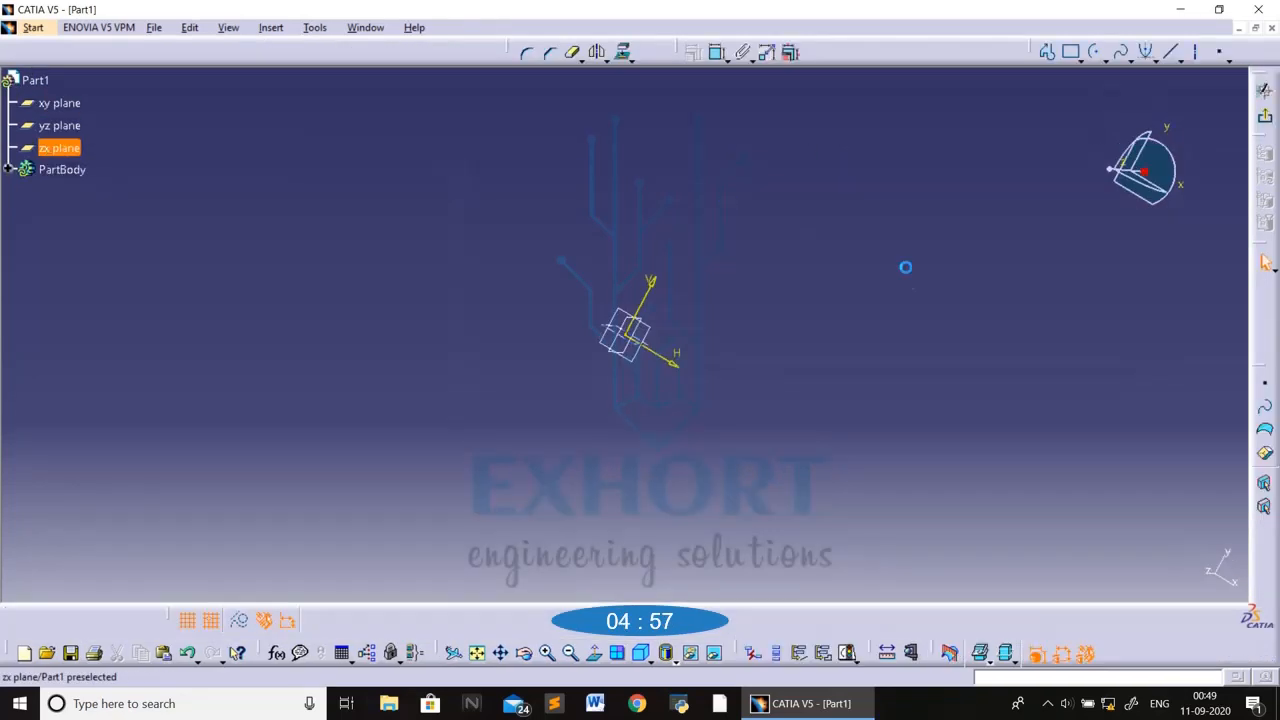
{"action": "left_click", "coordinate": [1127, 59]}
{"action": "left_click", "coordinate": [1121, 88]}
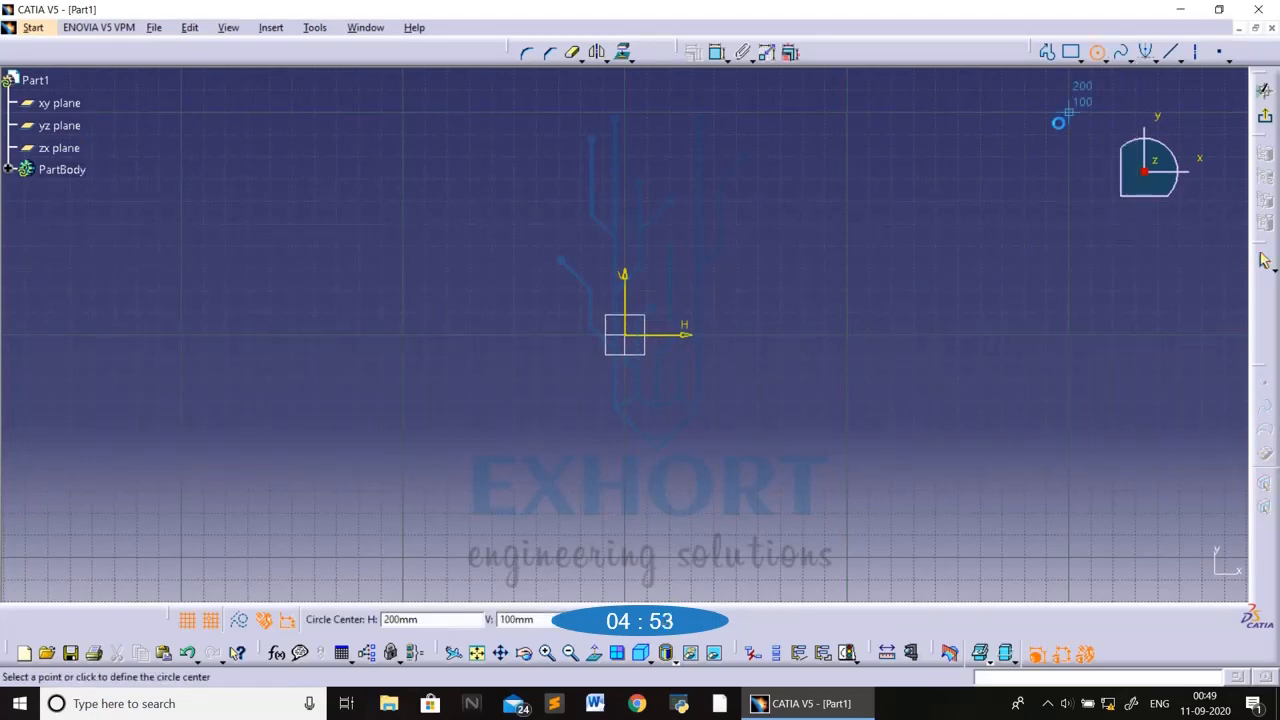
{"action": "left_click", "coordinate": [1068, 113]}
{"action": "left_click", "coordinate": [1097, 52]}
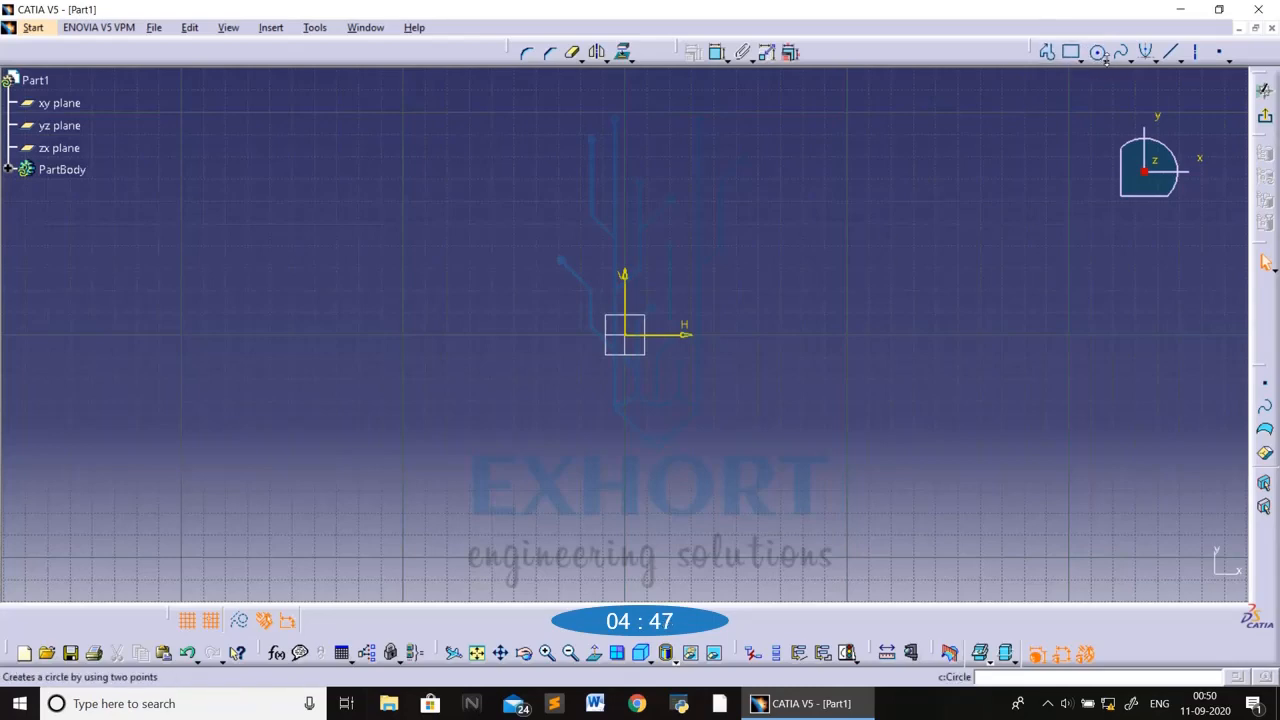
{"action": "left_click", "coordinate": [1105, 59]}
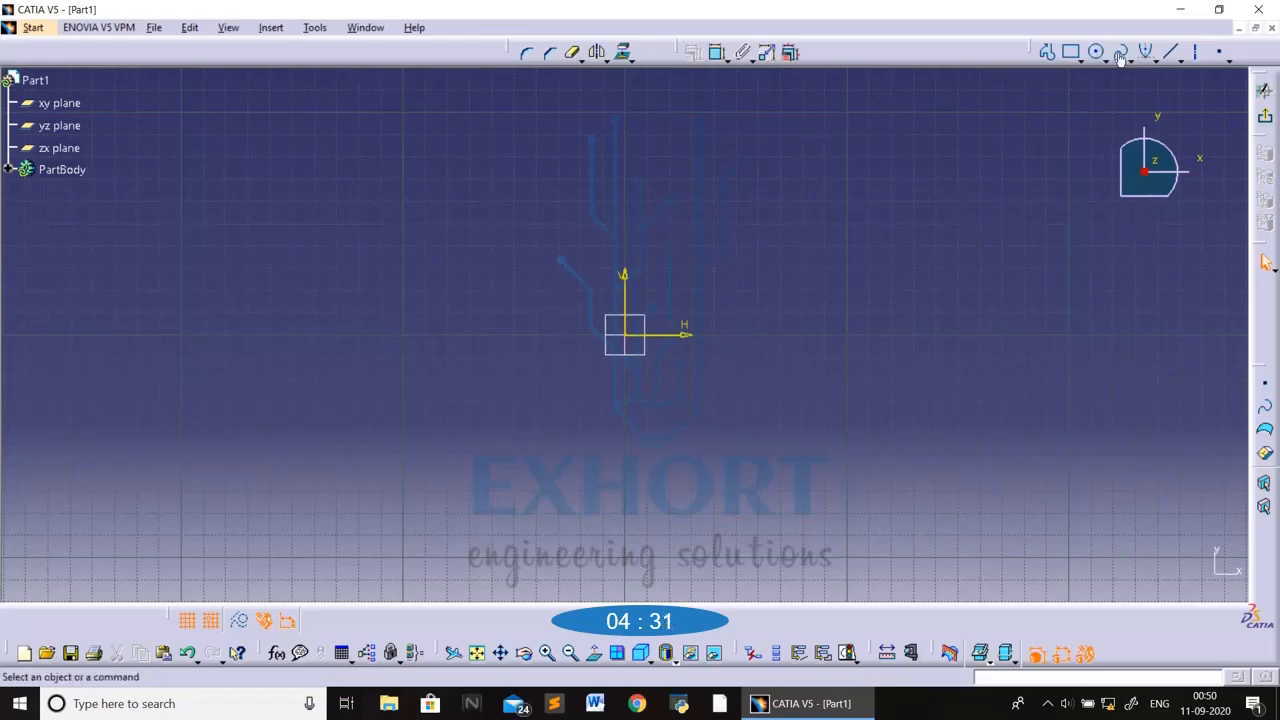
- Draw a circle centred on the sketch origin with a radius of about 90 mm, and delete it
{"action": "left_click", "coordinate": [1097, 52]}
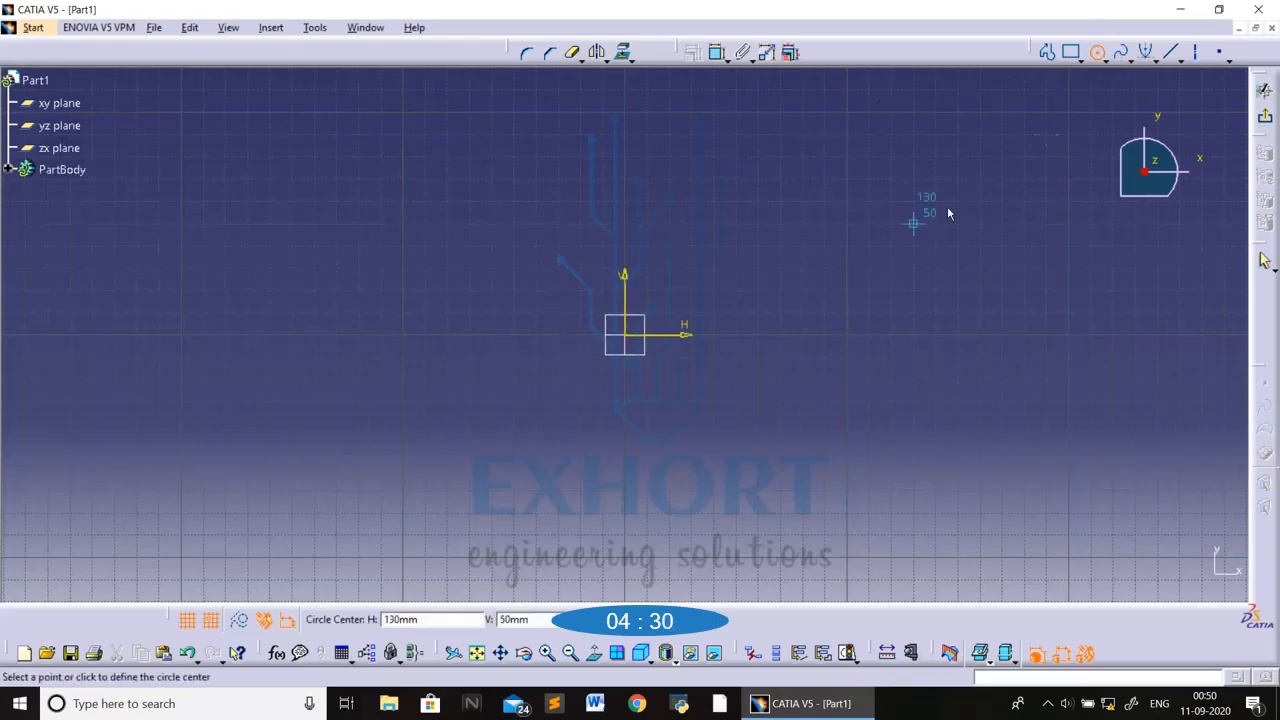
{"action": "left_click", "coordinate": [630, 343]}
{"action": "left_click", "coordinate": [826, 340]}
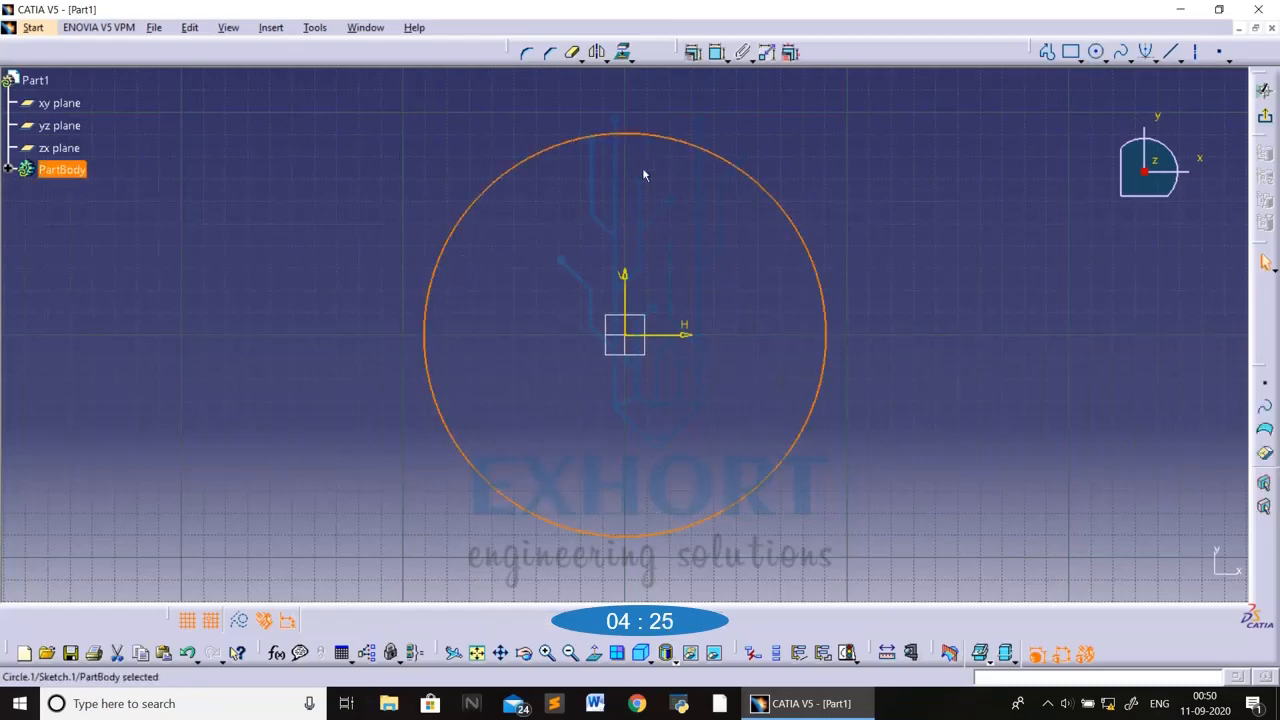
{"action": "left_click", "coordinate": [941, 211]}
{"action": "left_click_drag", "start_coordinate": [450, 132], "coordinate": [887, 525]}
{"action": "left_click", "coordinate": [688, 532]}
{"action": "key", "text": "Delete"}
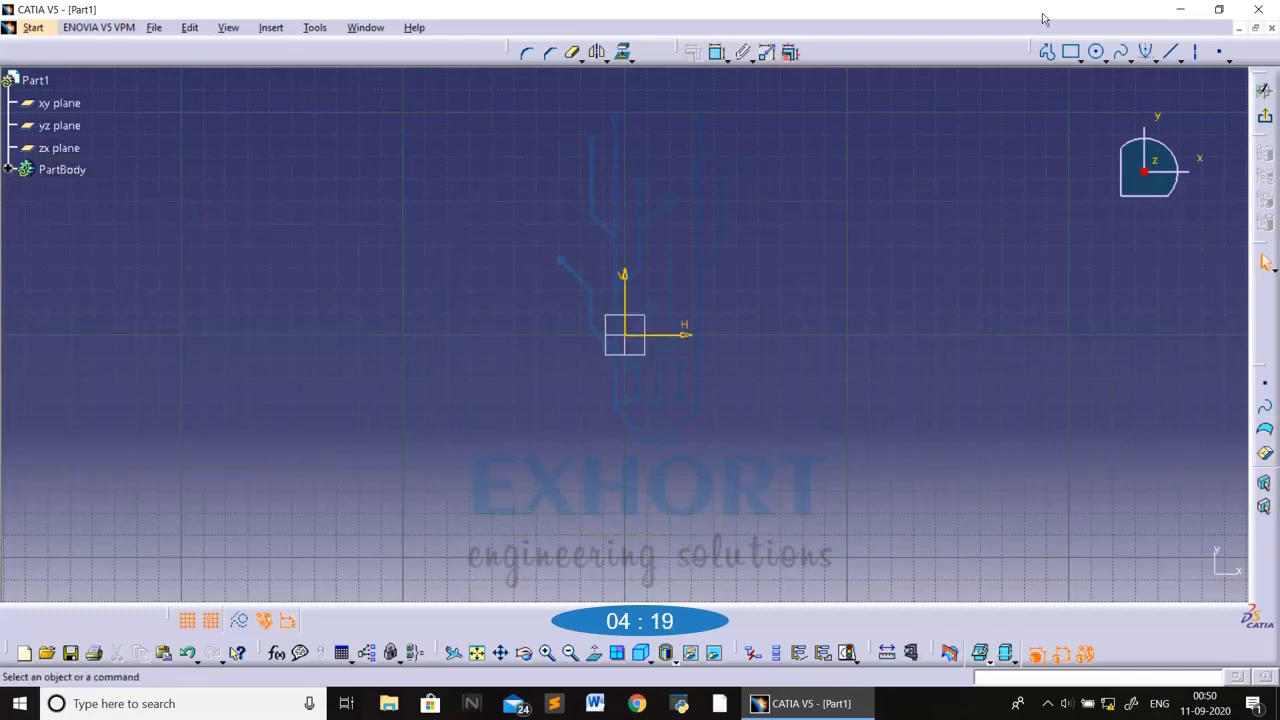
- Draw a circle centred at about H 60 mm, V 20 mm passing through about H 140 mm, V -20 mm, and delete it
{"action": "left_click", "coordinate": [1096, 51]}
{"action": "left_click", "coordinate": [758, 290]}
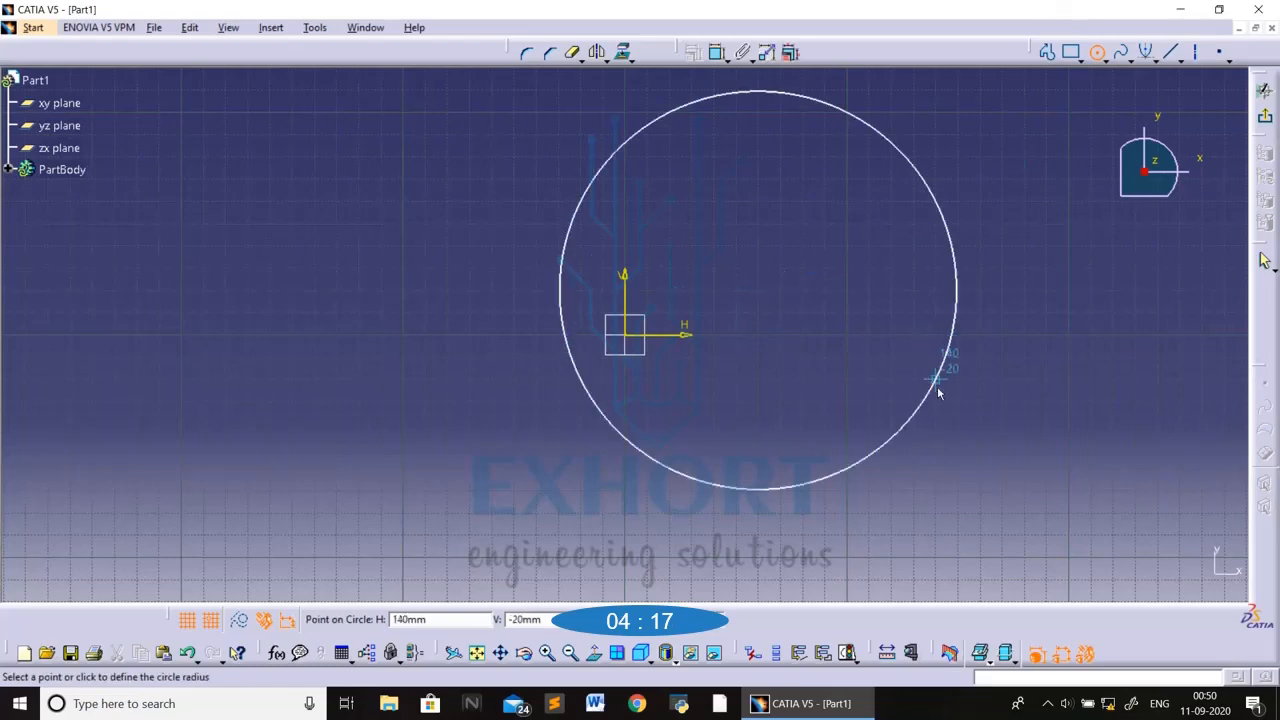
{"action": "left_click", "coordinate": [938, 392]}
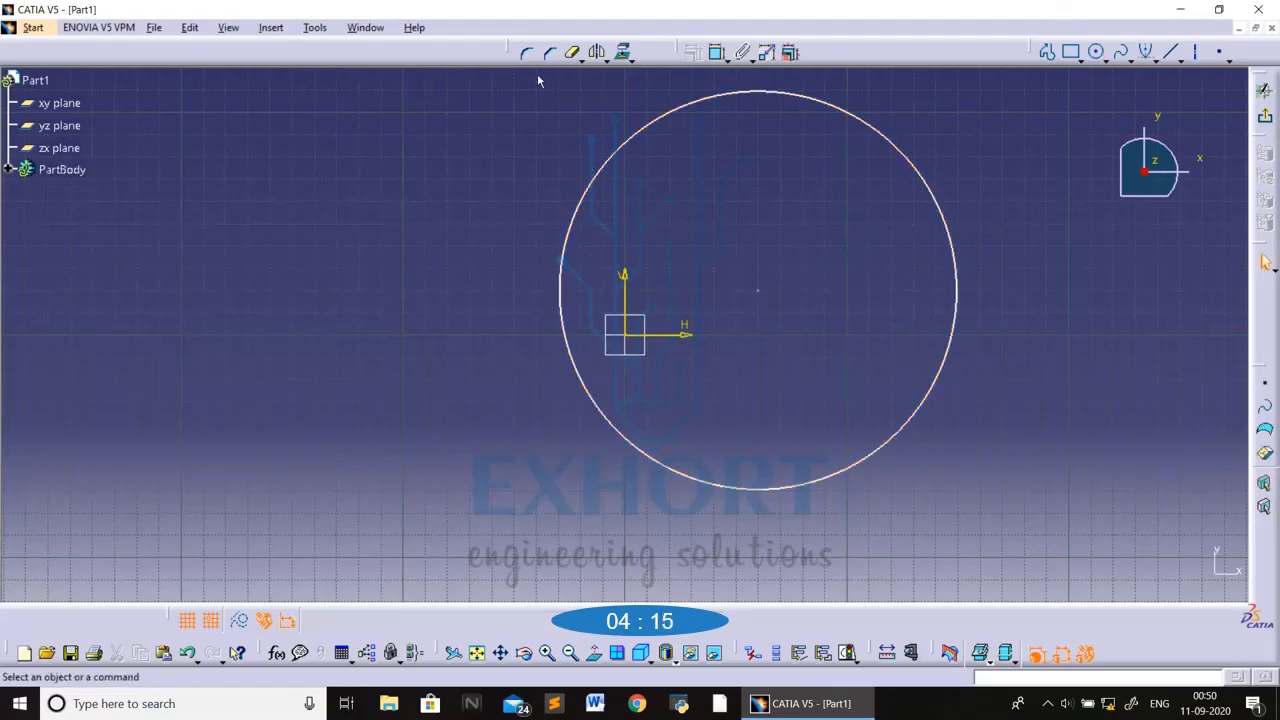
{"action": "mouse_move", "coordinate": [537, 80]}
{"action": "left_mouse_down"}
{"action": "mouse_move", "coordinate": [1230, 522]}
{"action": "mouse_move", "coordinate": [1204, 522]}
{"action": "left_mouse_up"}
{"action": "key", "text": "Delete"}
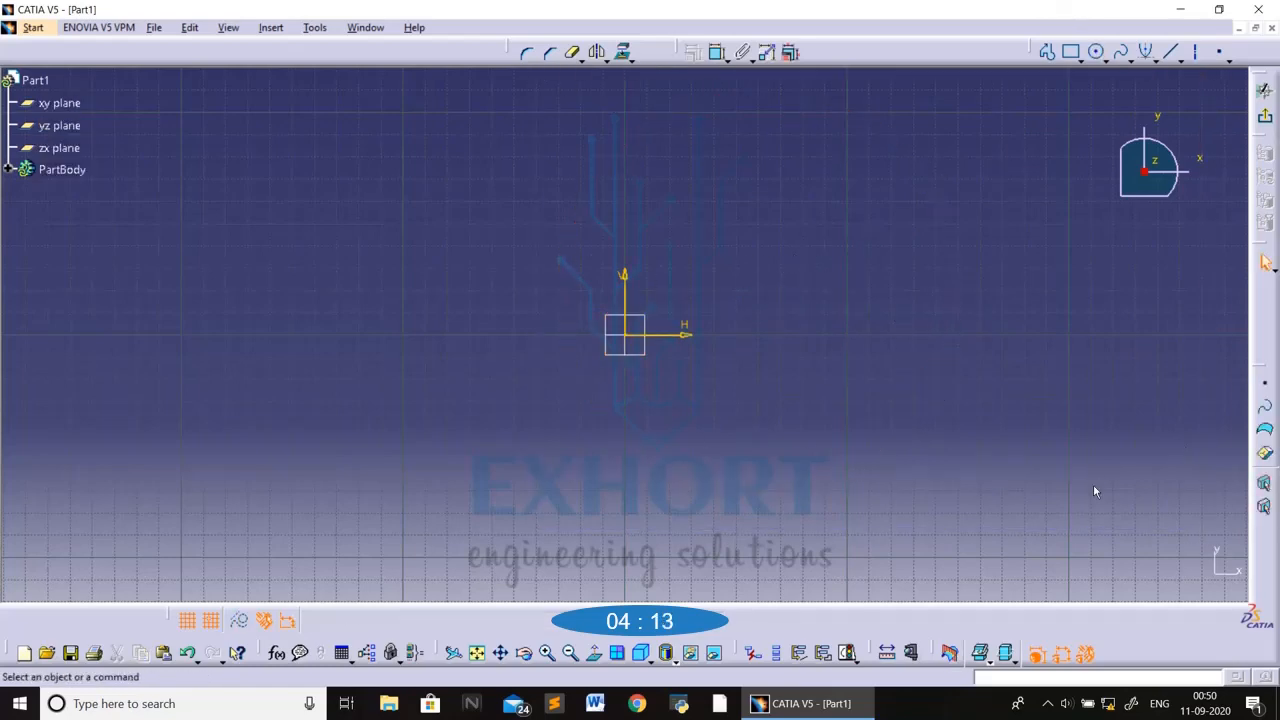
- Draw a Three Point Circle through about (-160, 0), (-80, 0) and (-110, -20) mm, and delete it
{"action": "left_click", "coordinate": [1105, 60]}
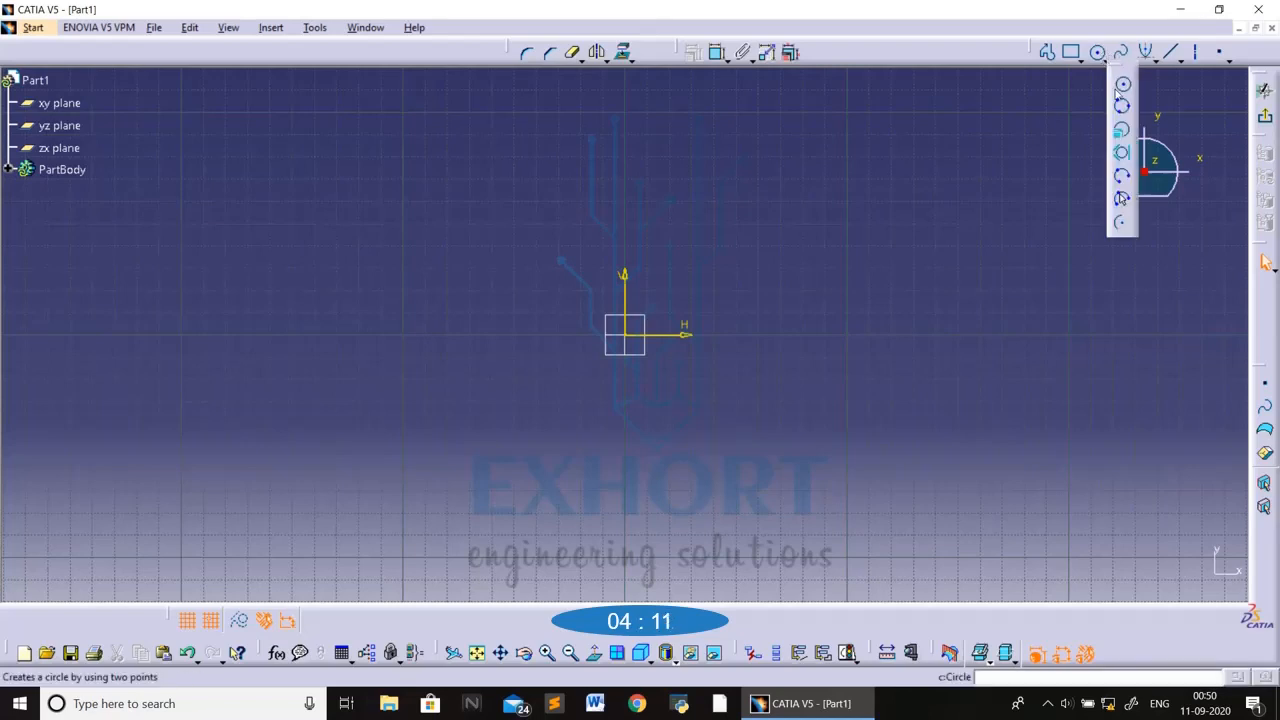
{"action": "left_click", "coordinate": [1122, 109]}
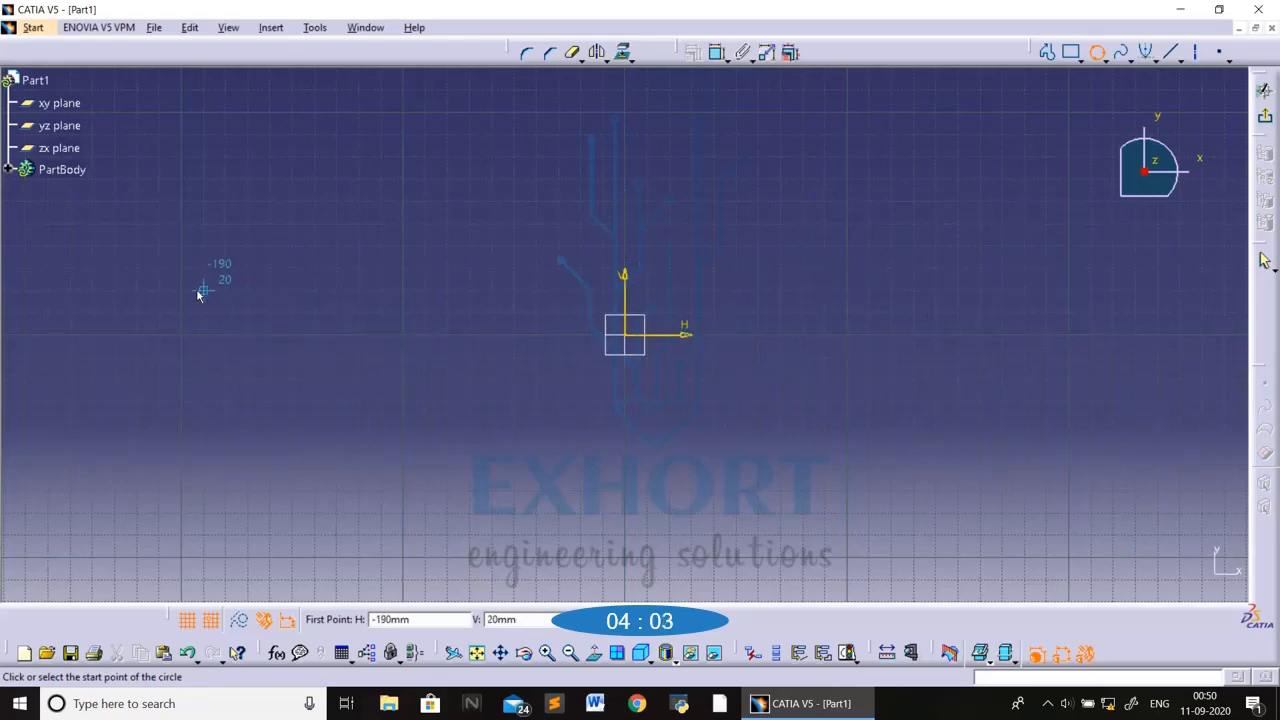
{"action": "left_click", "coordinate": [271, 335]}
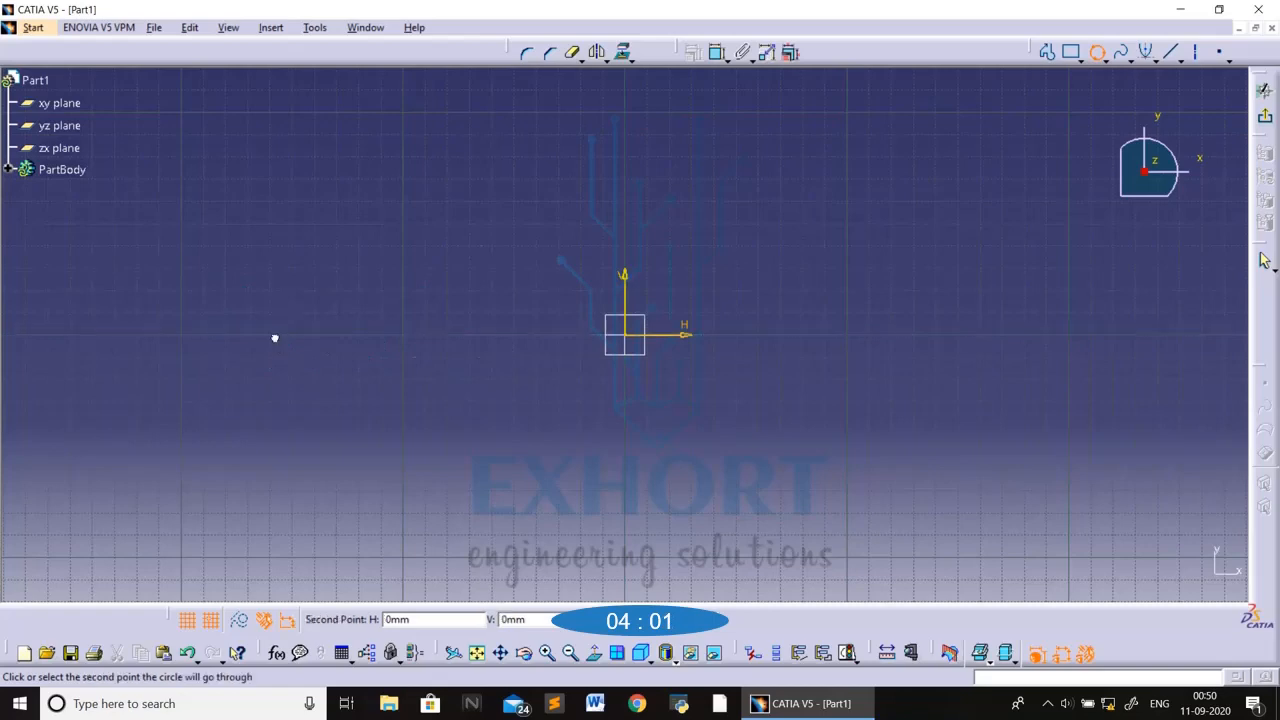
{"action": "left_click", "coordinate": [436, 336]}
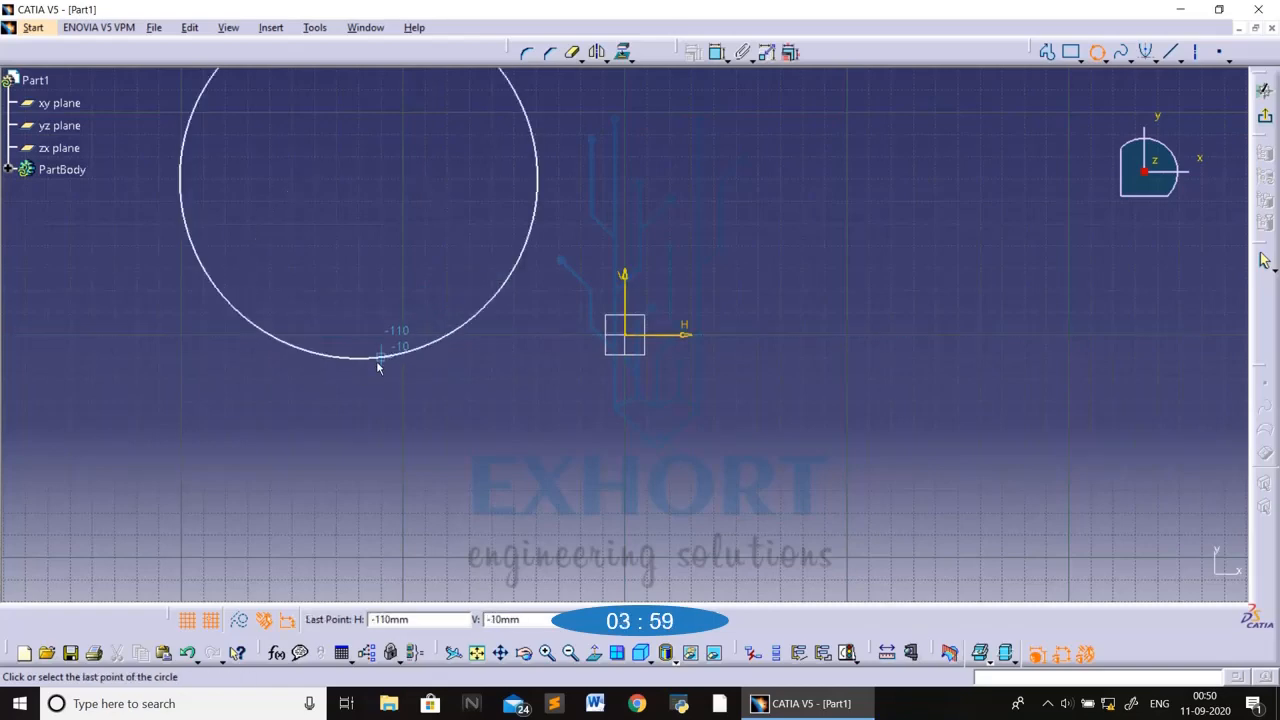
{"action": "left_click", "coordinate": [380, 379]}
{"action": "left_click", "coordinate": [531, 276]}
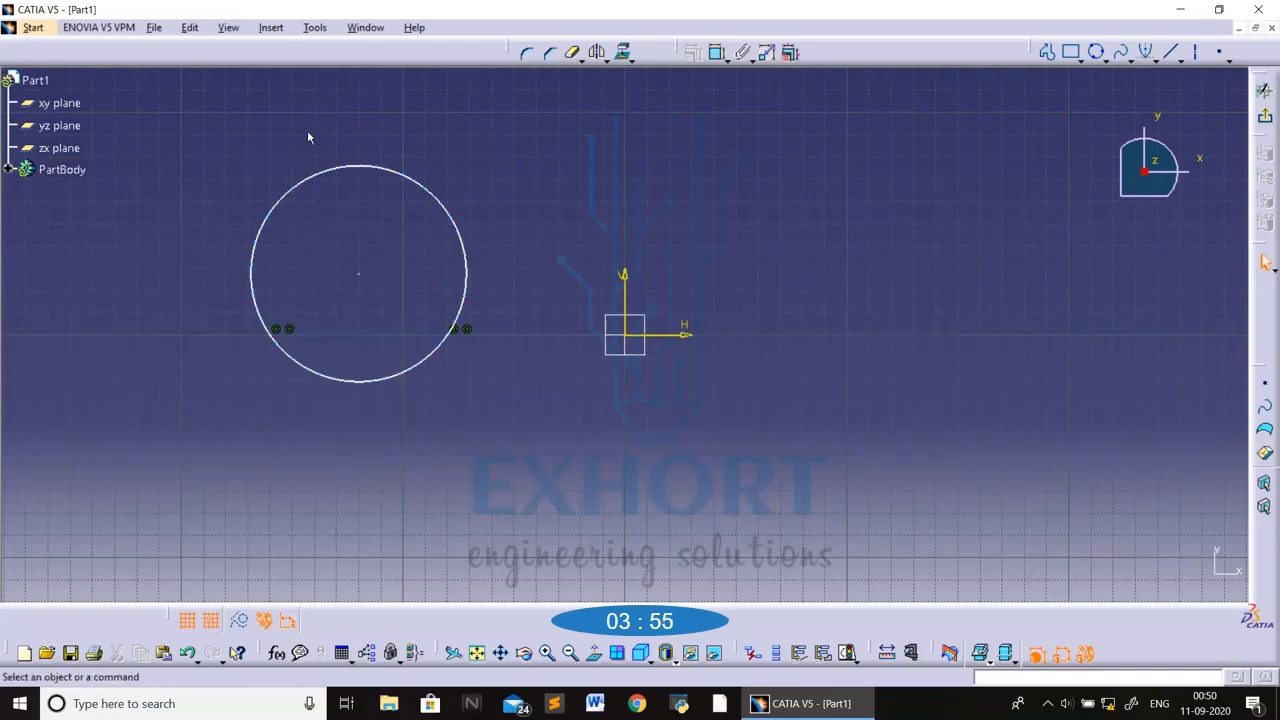
{"action": "left_click_drag", "start_coordinate": [243, 129], "coordinate": [562, 503]}
{"action": "key", "text": "Delete"}
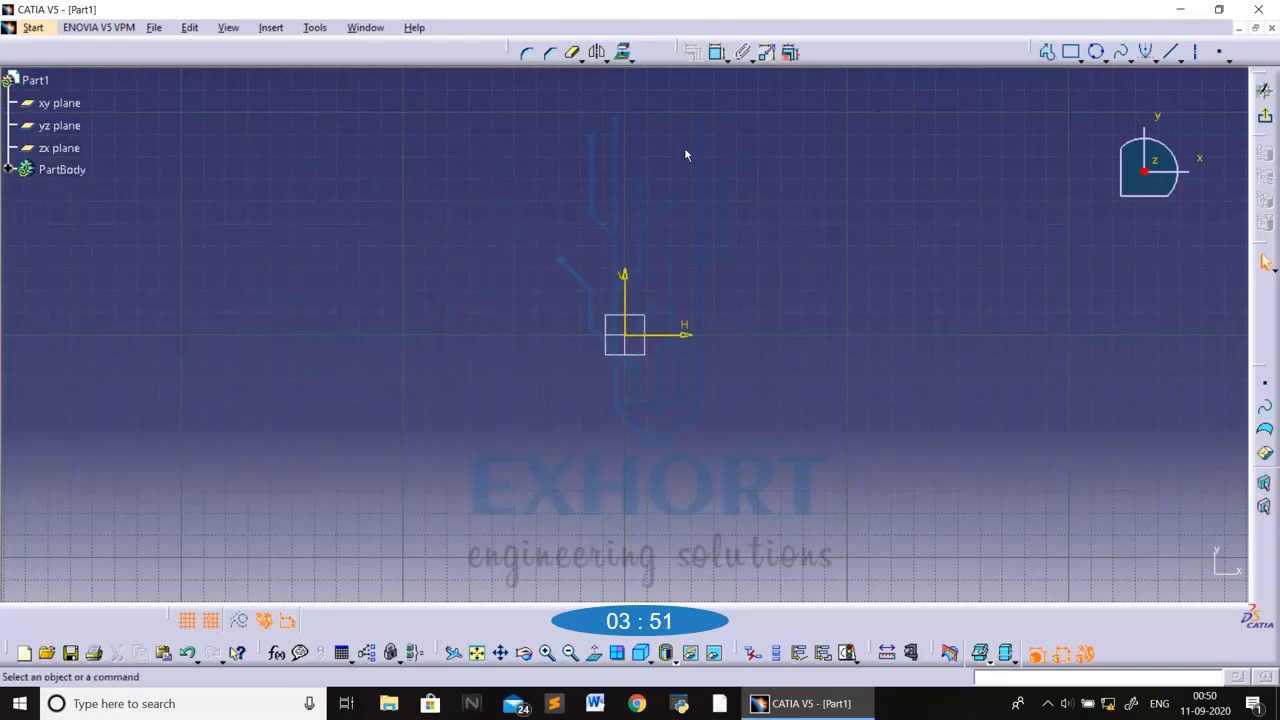
- Draw a closed triangular profile with corners at about (0, 80), (-190, -100) and (170, -100) mm
{"action": "left_click", "coordinate": [1047, 52]}
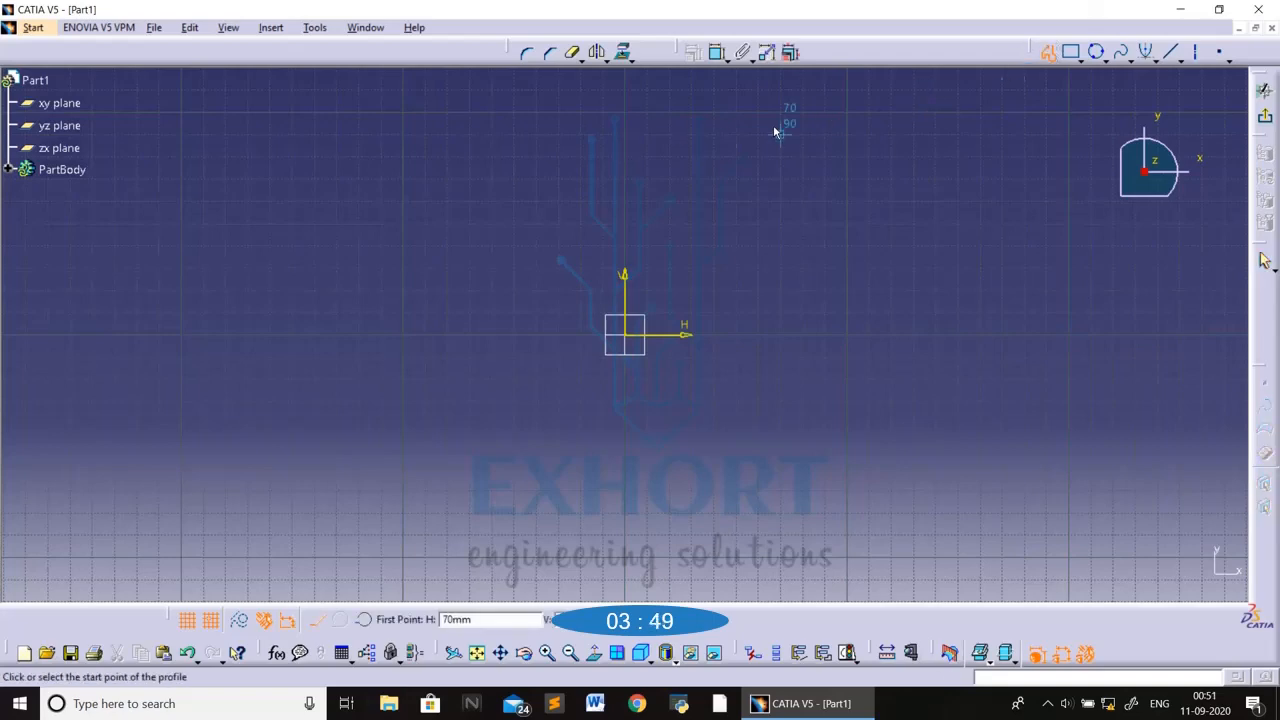
{"action": "left_click", "coordinate": [630, 150]}
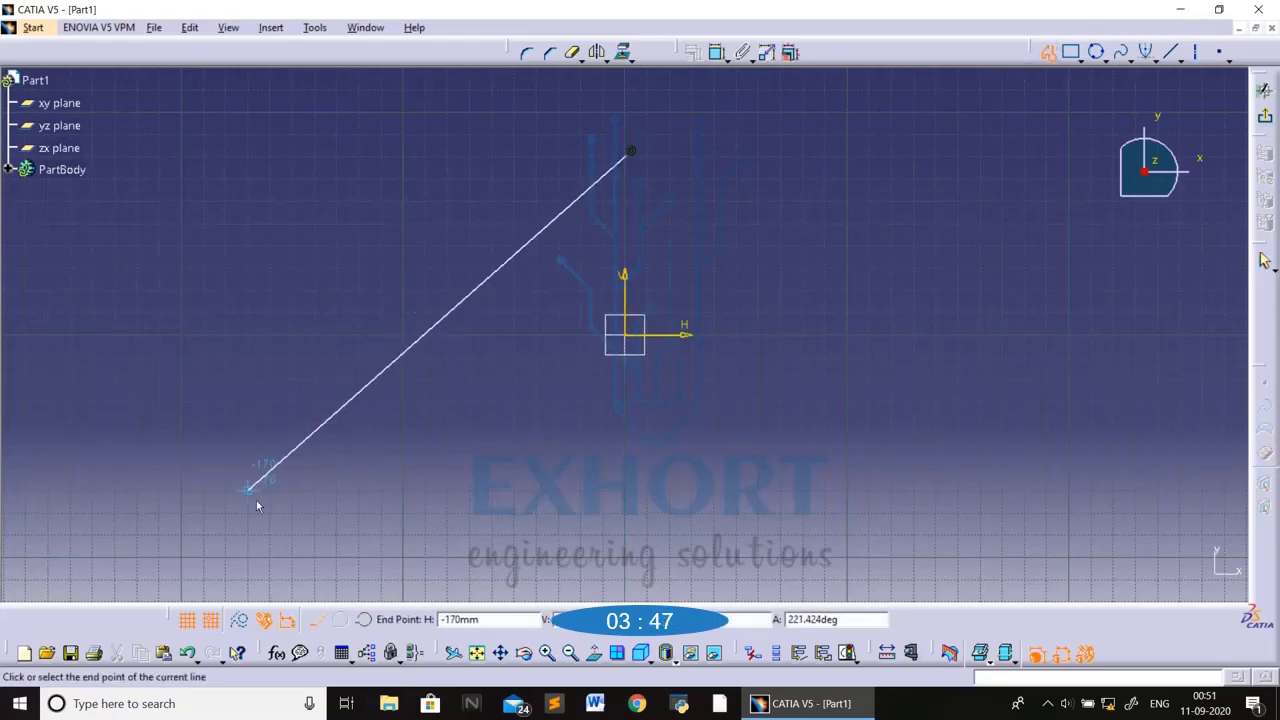
{"action": "left_click", "coordinate": [210, 549]}
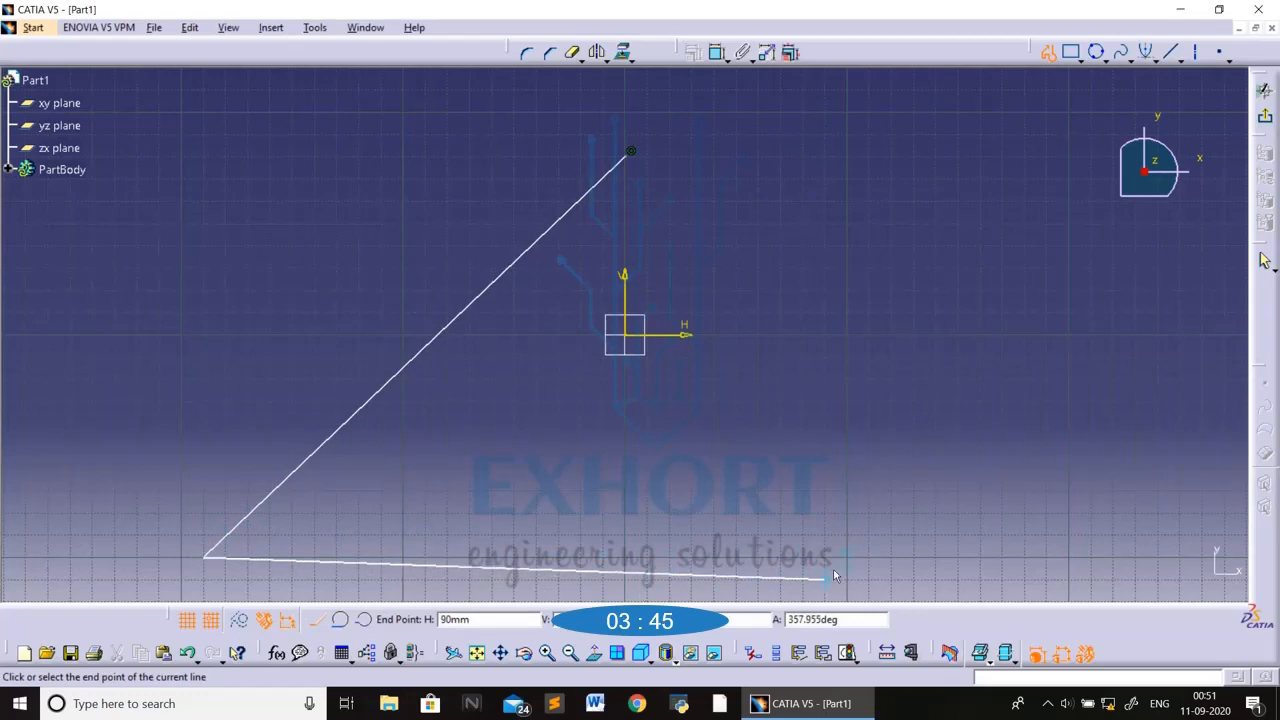
{"action": "left_click", "coordinate": [1000, 556]}
{"action": "left_click", "coordinate": [628, 153]}
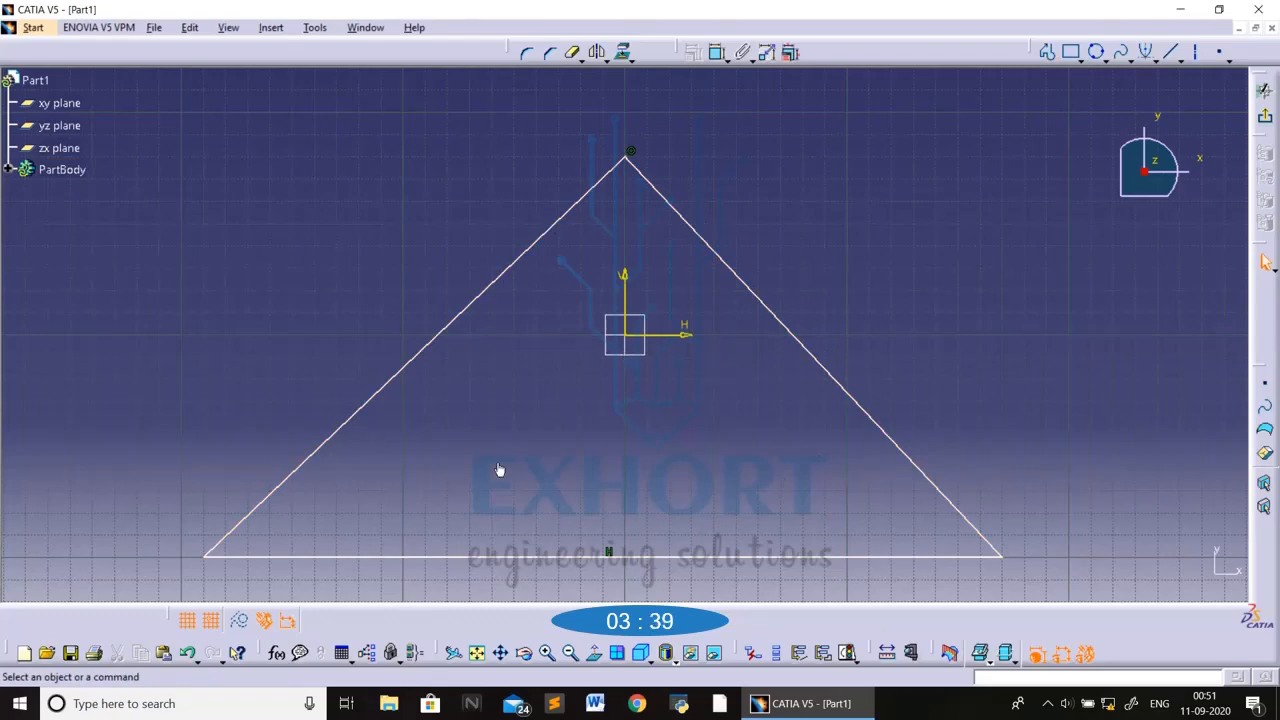
- Draw a Three Point Circle through one point on each side of the triangle, and delete both circle and triangle
{"action": "left_click", "coordinate": [1098, 53]}
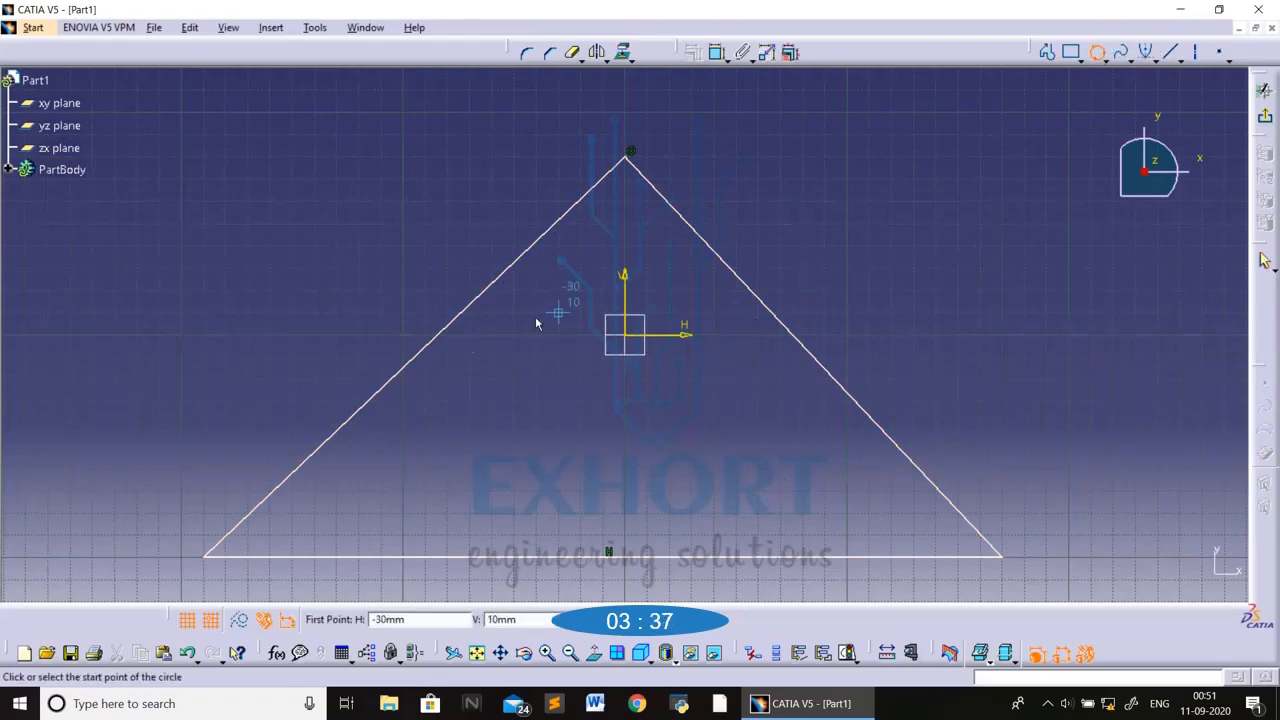
{"action": "left_click", "coordinate": [448, 327]}
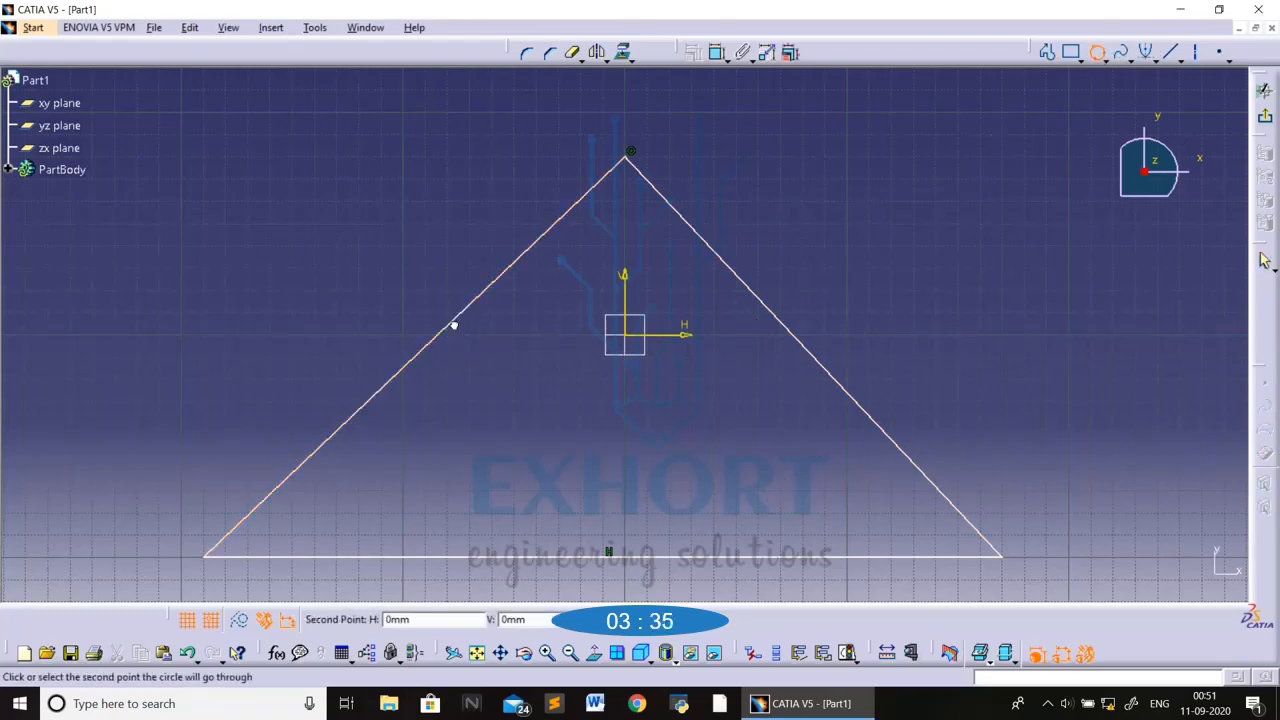
{"action": "left_click", "coordinate": [789, 333]}
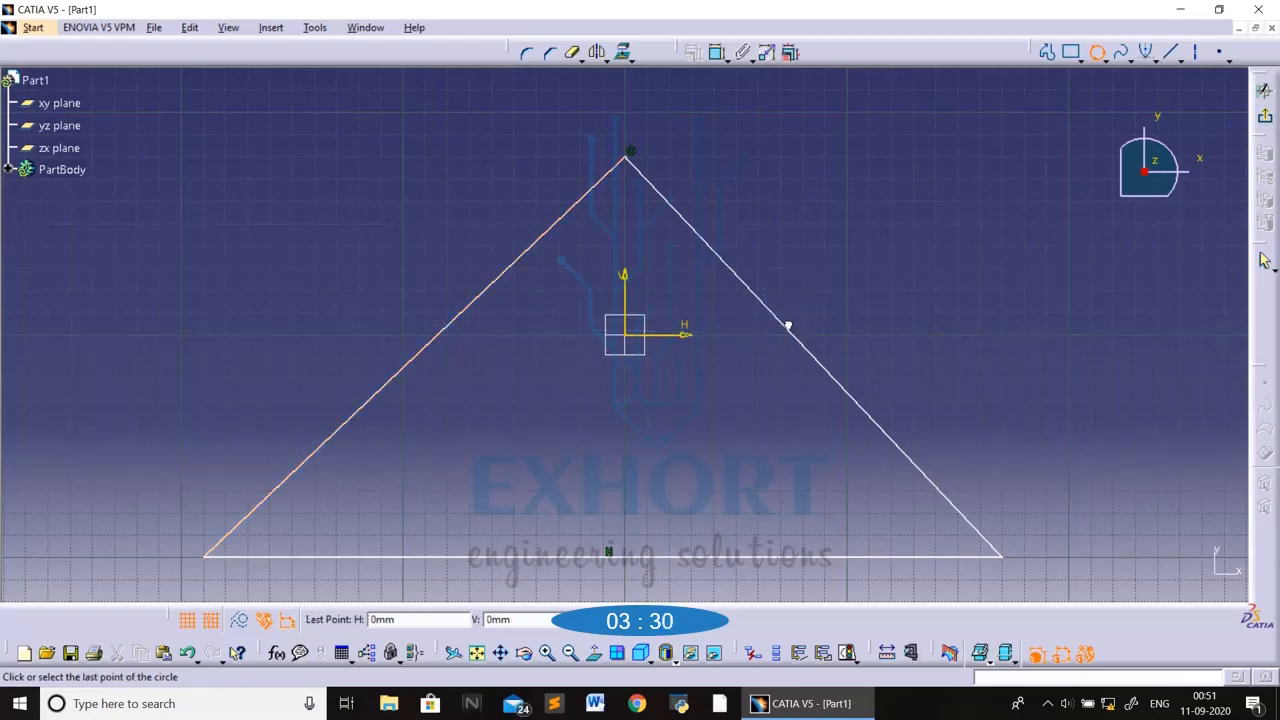
{"action": "left_click", "coordinate": [633, 551]}
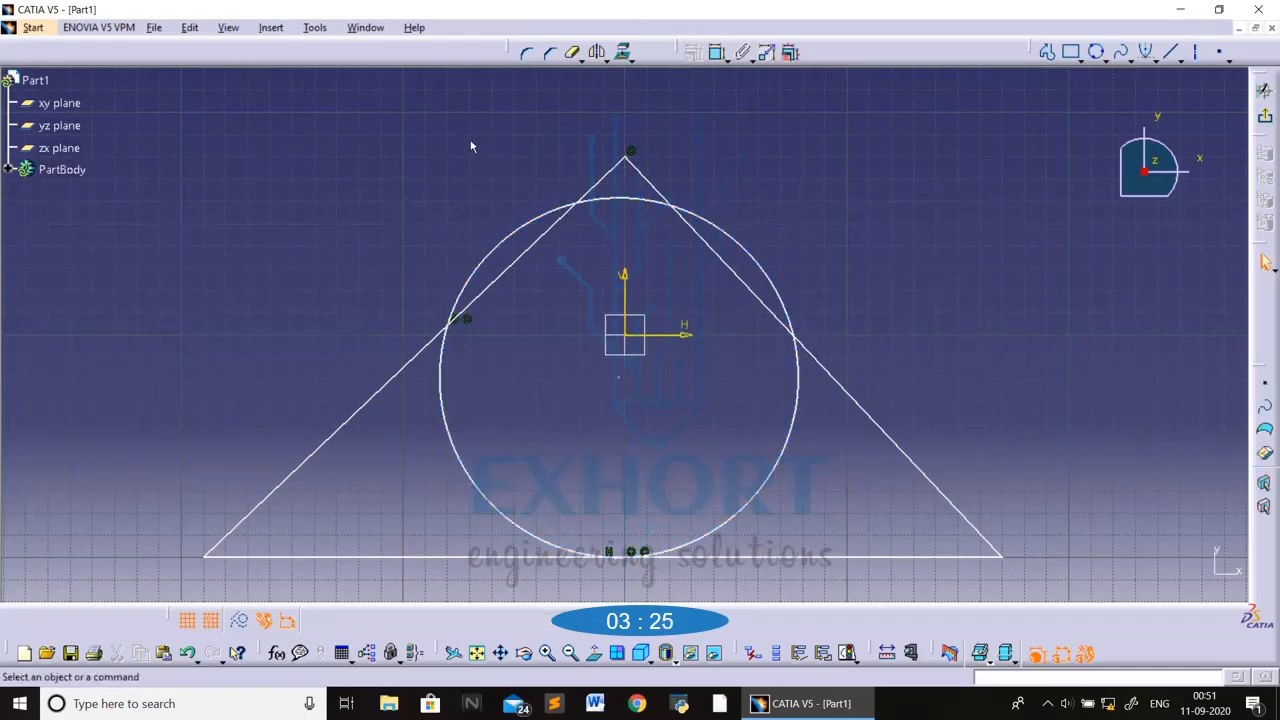
{"action": "left_click_drag", "start_coordinate": [371, 160], "coordinate": [1100, 606]}
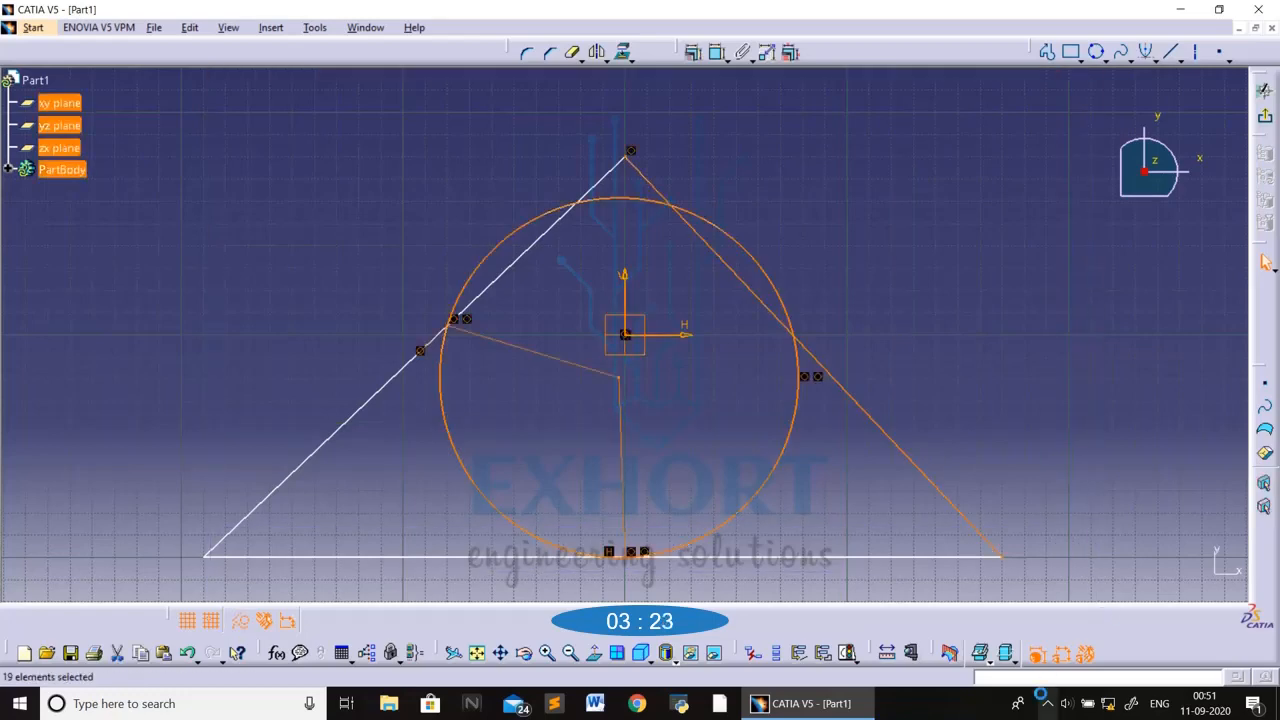
{"action": "key", "text": "Delete"}
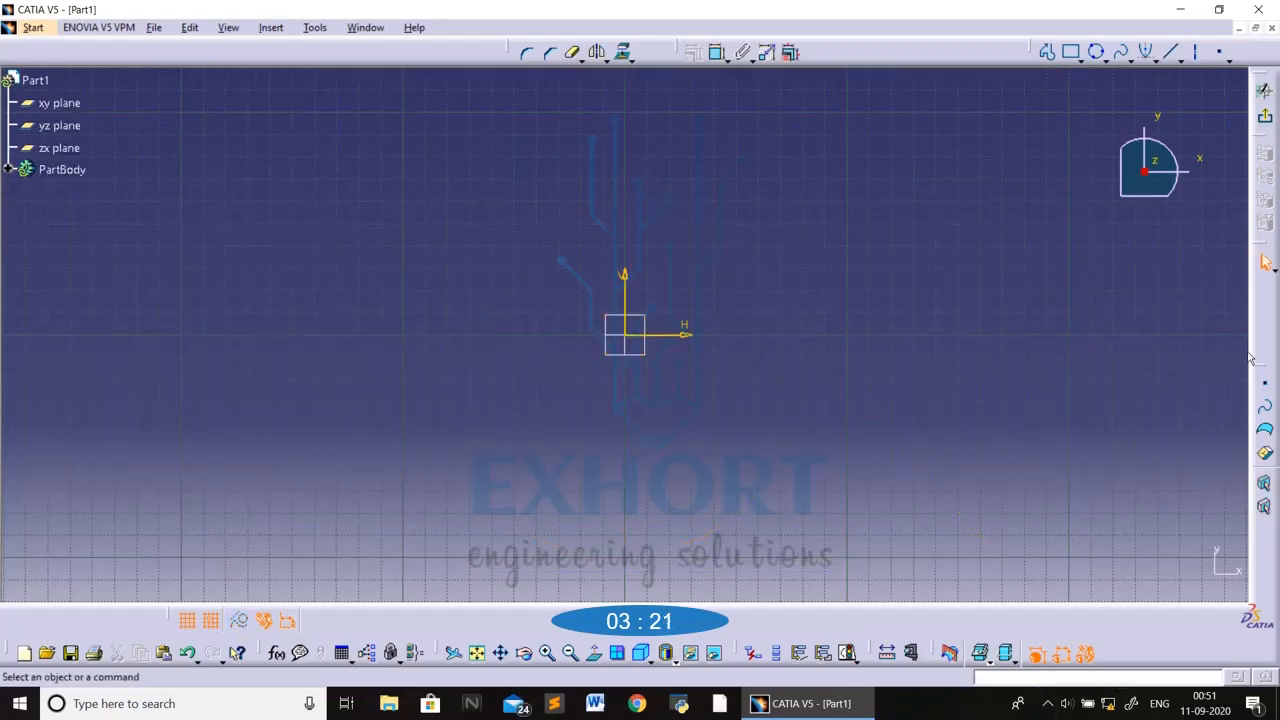
- Create a circle using coordinates with its centre at H 0 mm, V 0 mm and a radius of 50 mm, and delete it
{"action": "left_click", "coordinate": [1106, 59]}
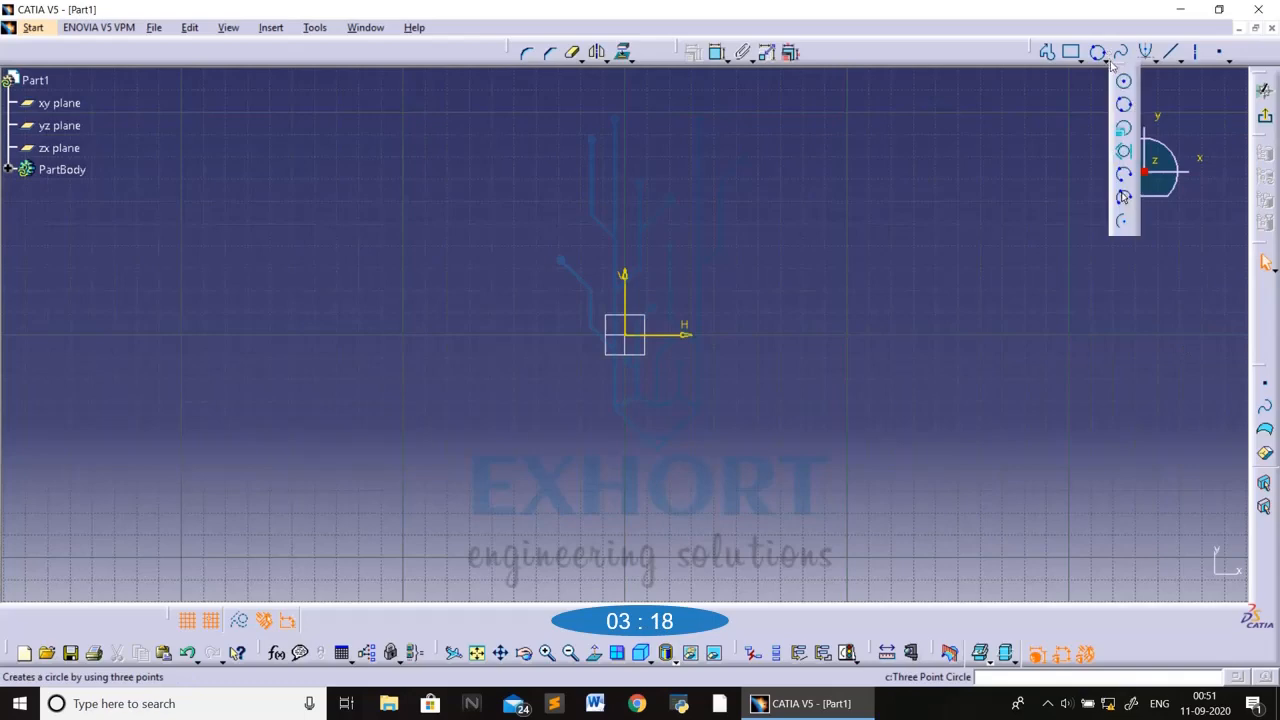
{"action": "left_click", "coordinate": [1125, 130]}
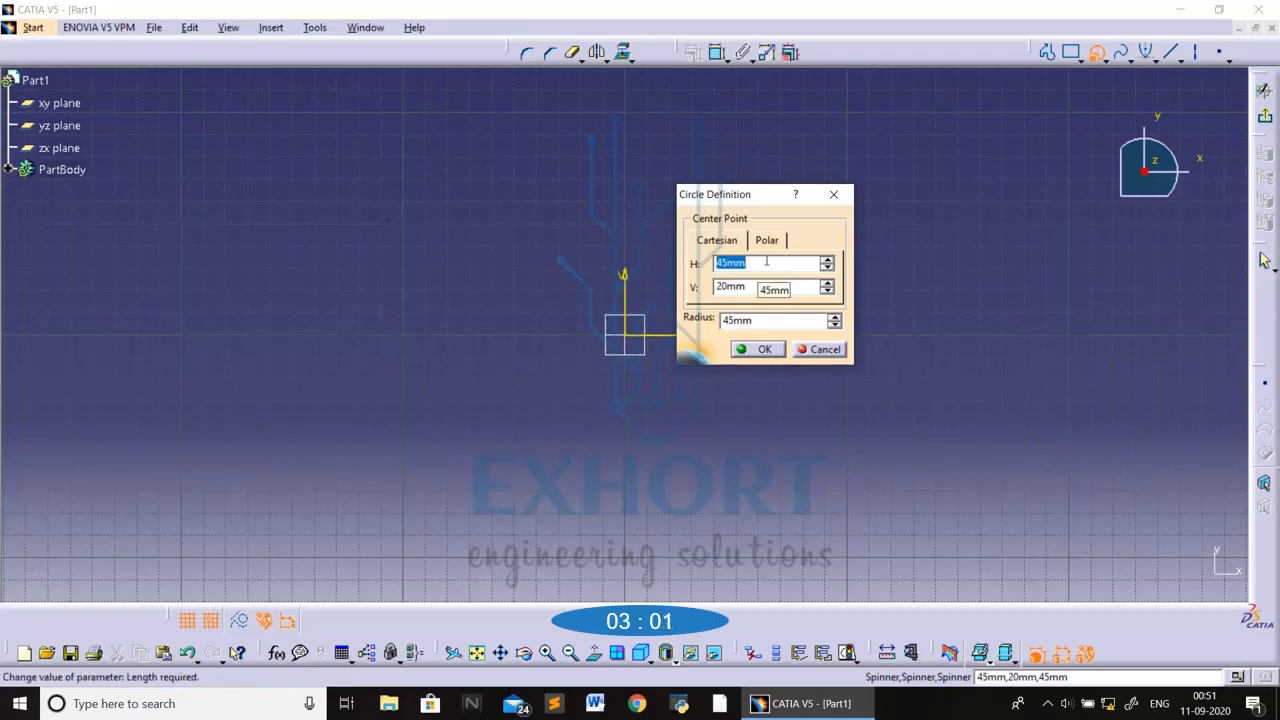
{"action": "type", "text": "0"}
{"action": "key", "text": "Tab"}
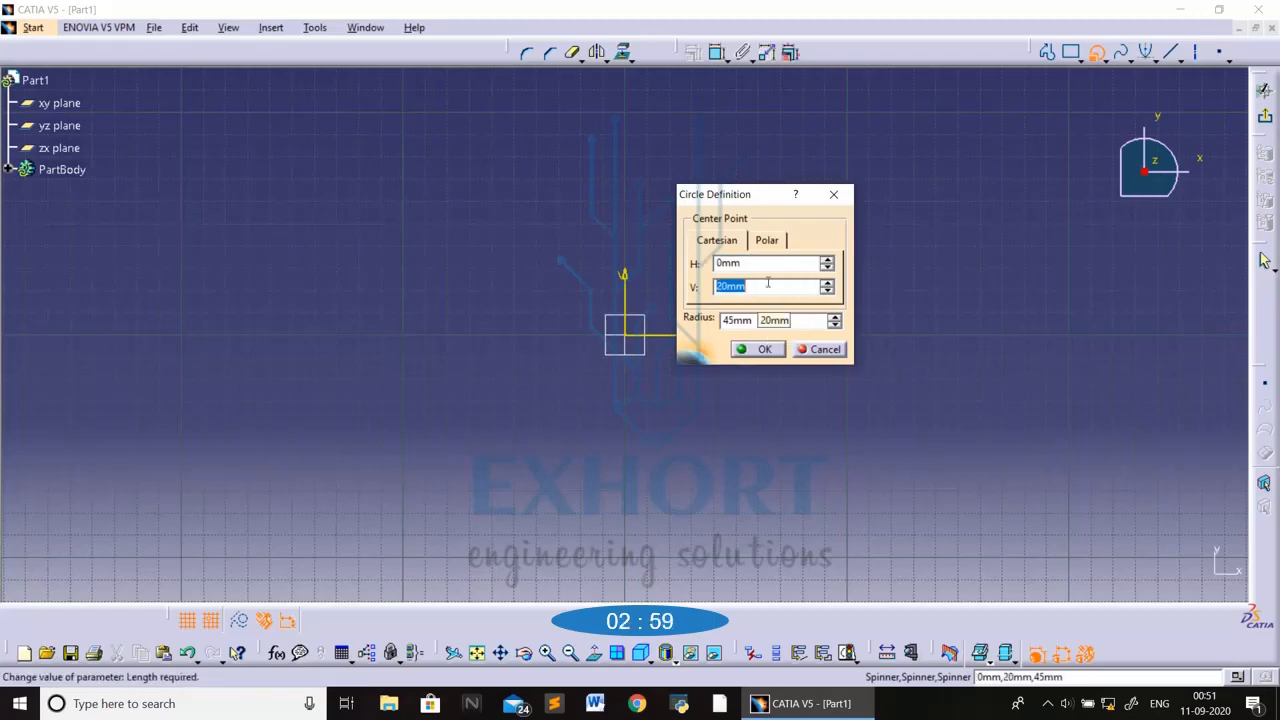
{"action": "type", "text": "0"}
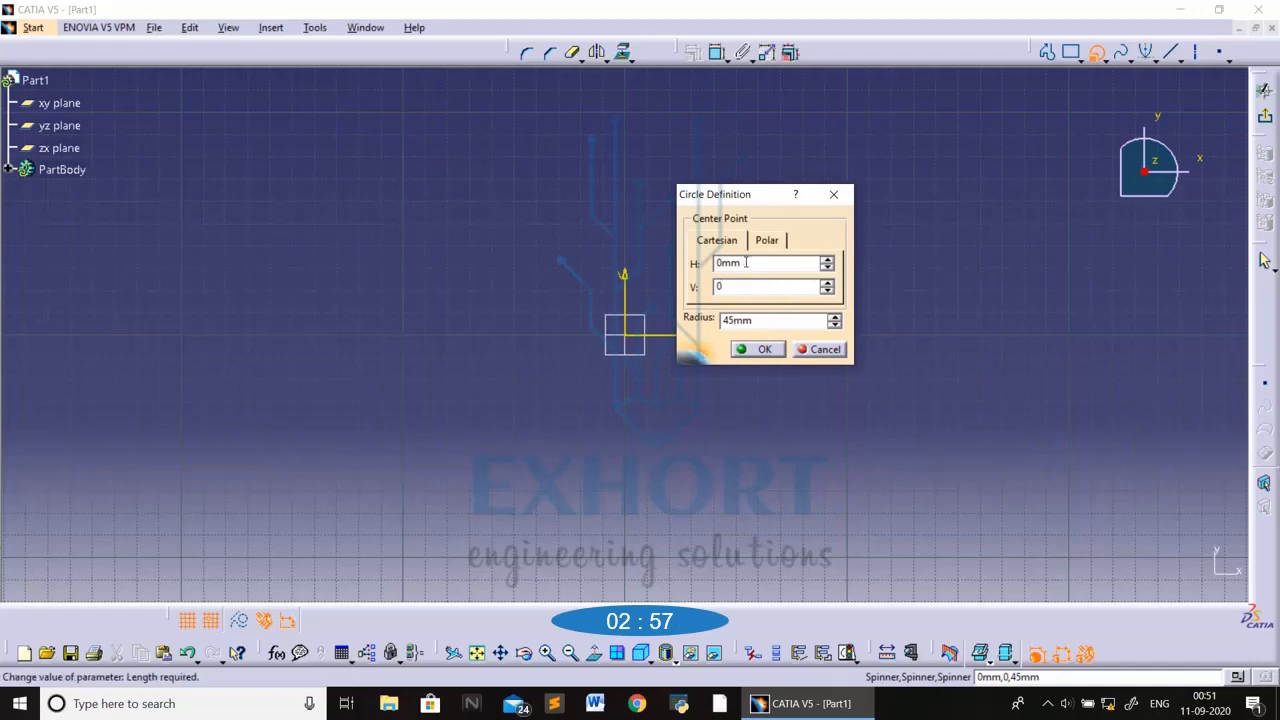
{"action": "key", "text": "Tab"}
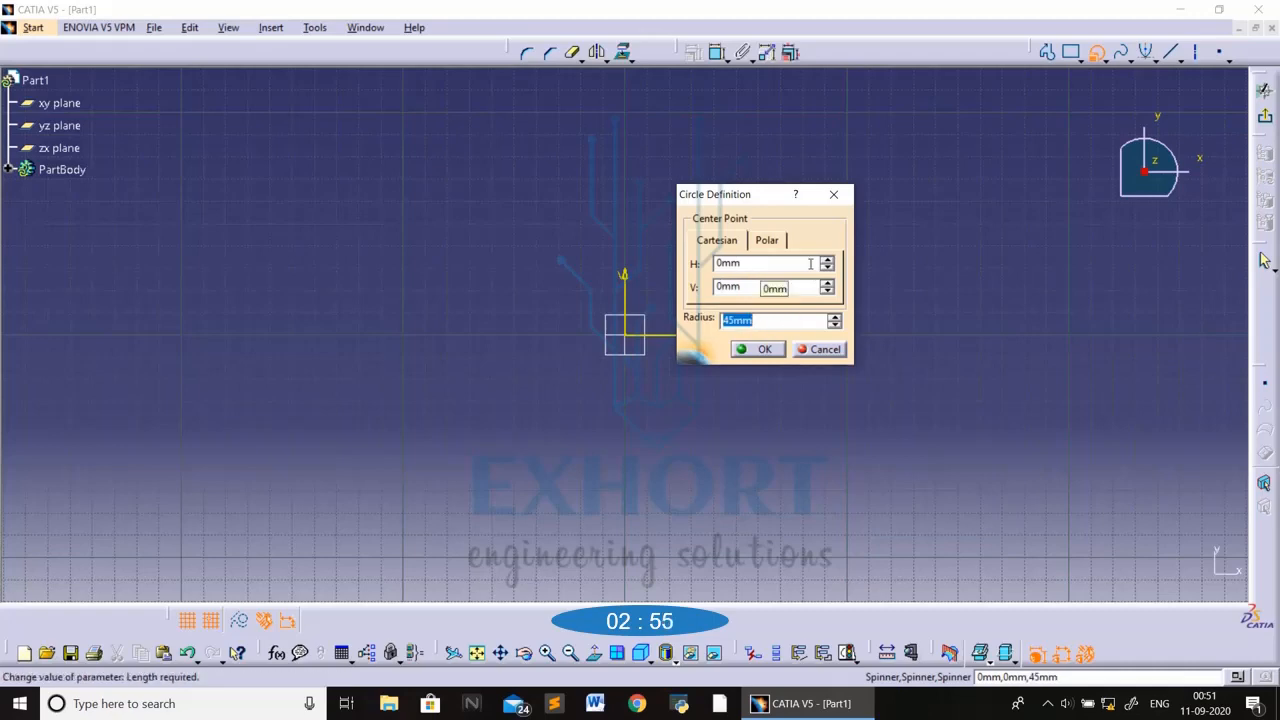
{"action": "type", "text": "50"}
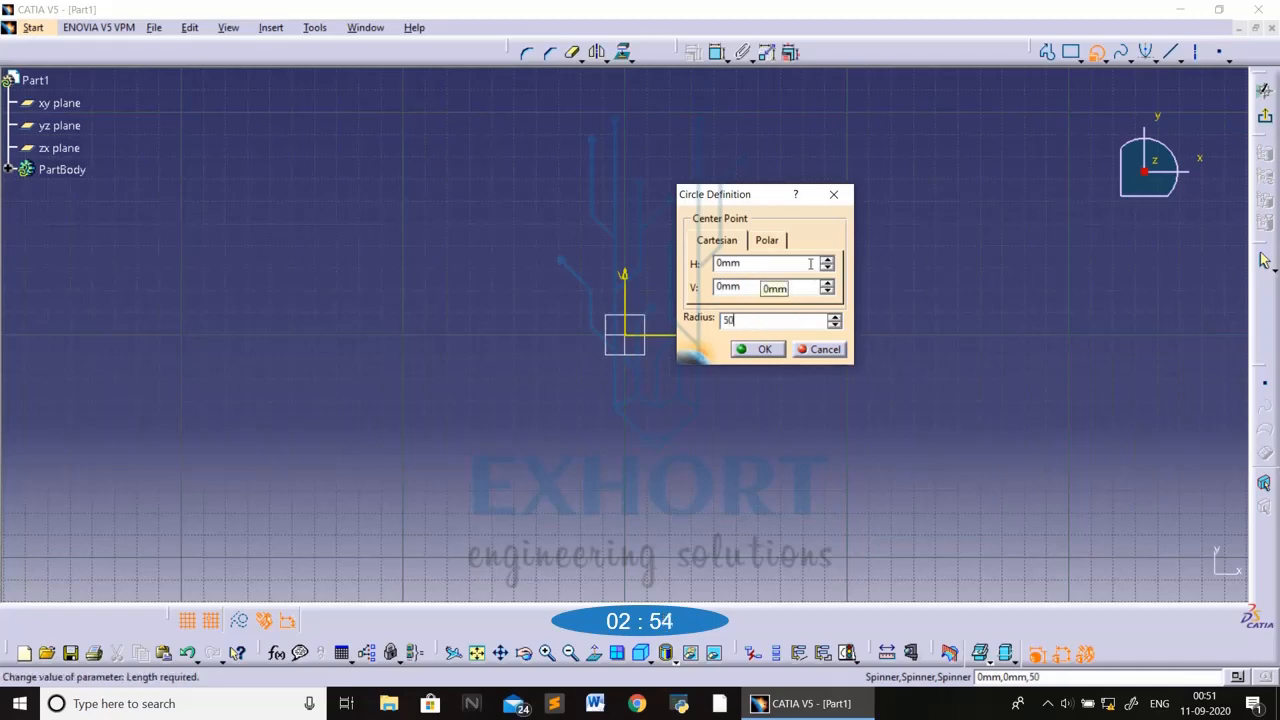
{"action": "left_click", "coordinate": [756, 350]}
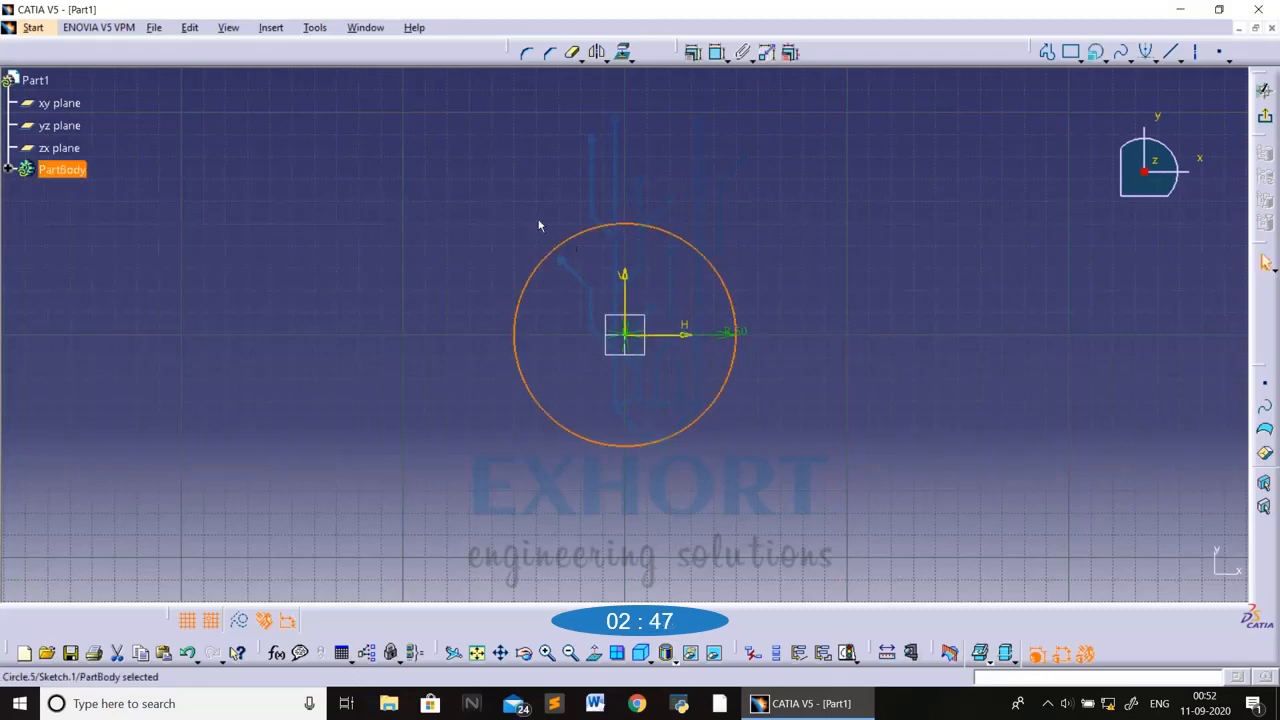
{"action": "left_click_drag", "start_coordinate": [440, 151], "coordinate": [866, 490]}
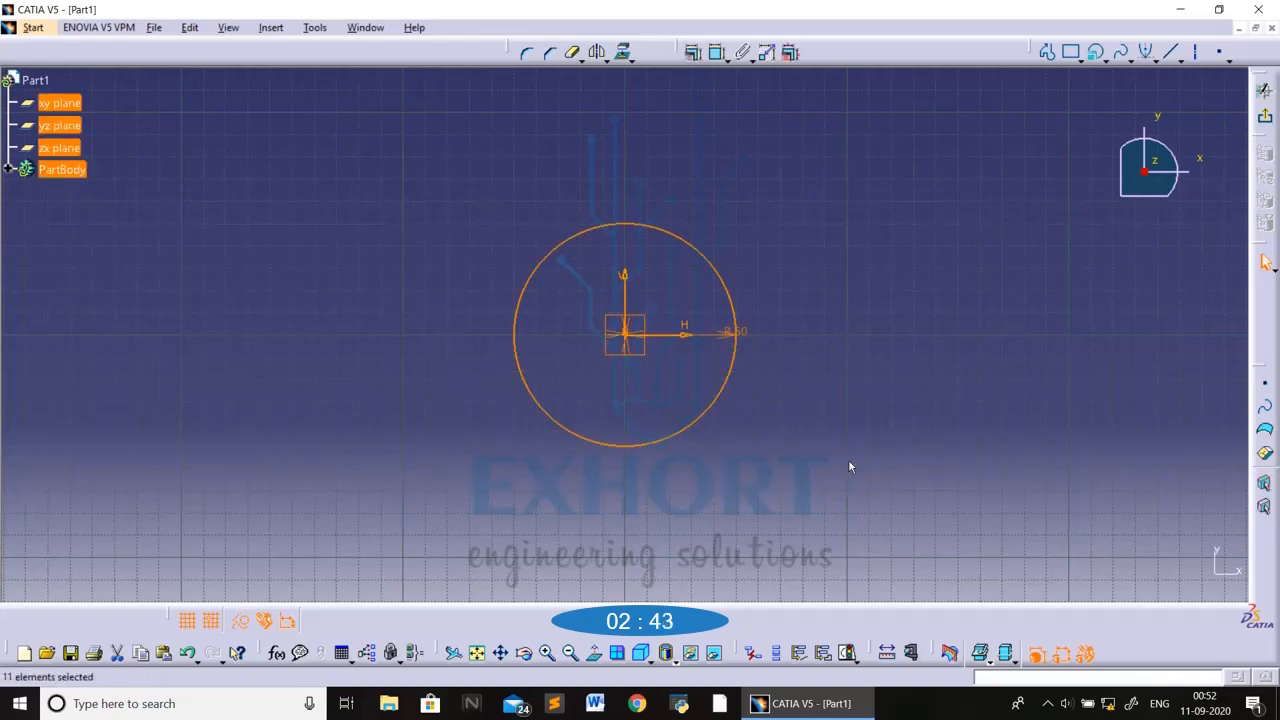
{"action": "key", "text": "Delete"}
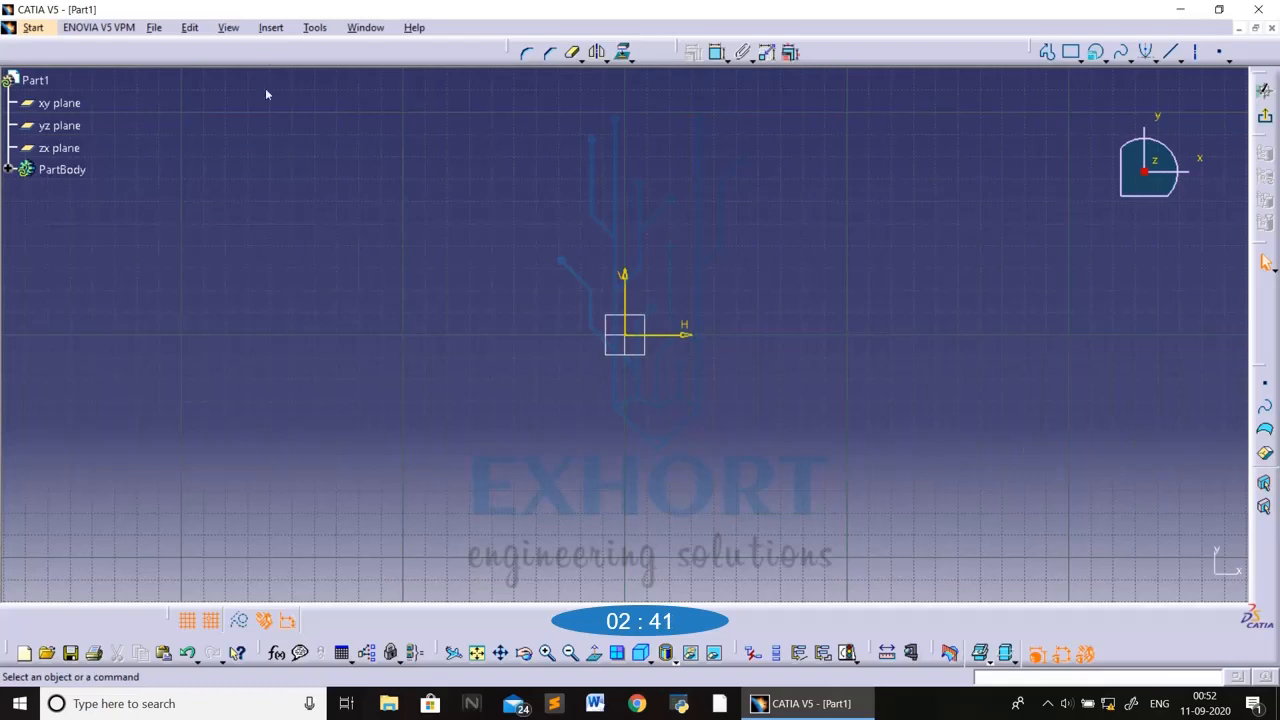
- Create a circle using coordinates with its centre at H 50 mm, V 12 mm and a radius of 50 mm
{"action": "left_click", "coordinate": [1096, 52]}
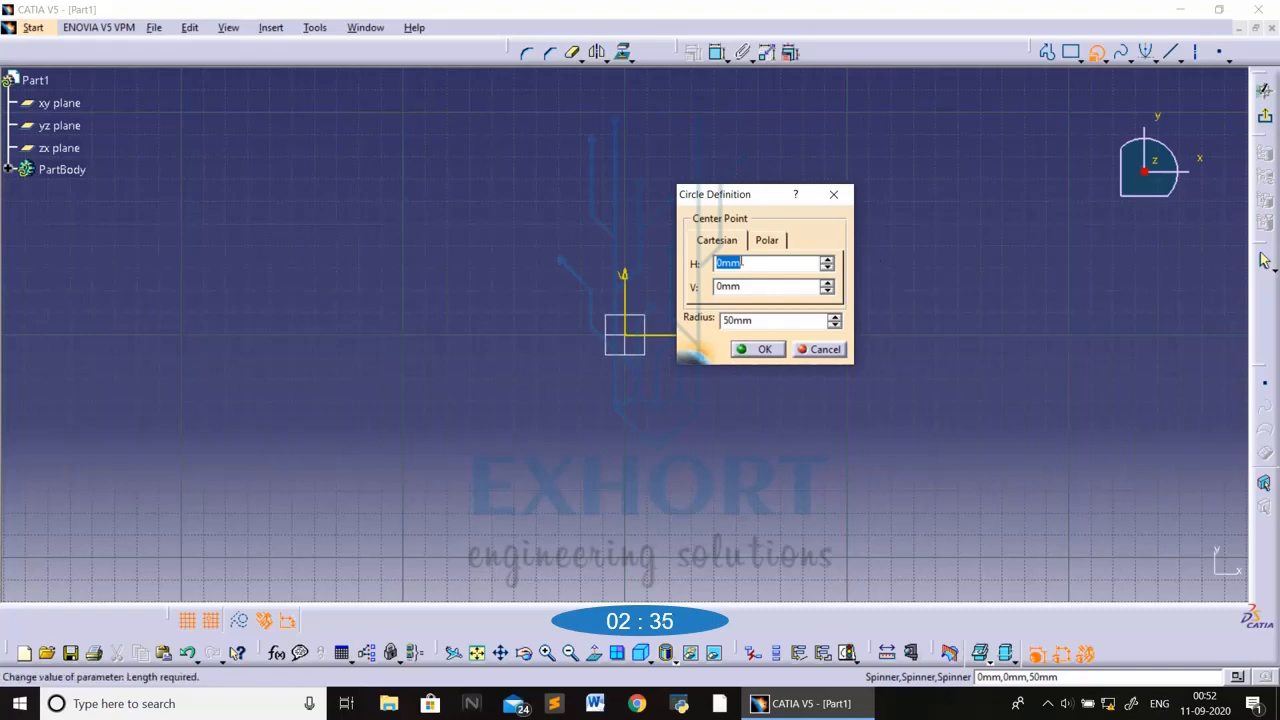
{"action": "left_click", "coordinate": [748, 262]}
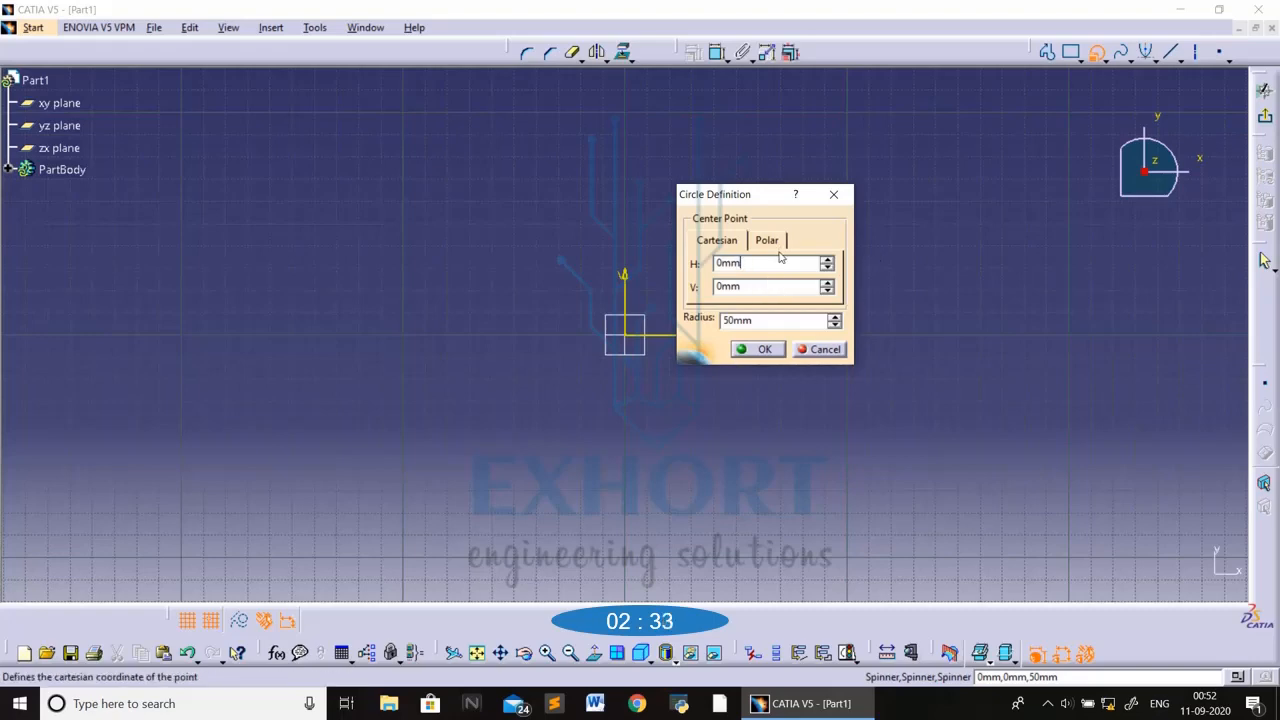
{"action": "double_click", "coordinate": [763, 265]}
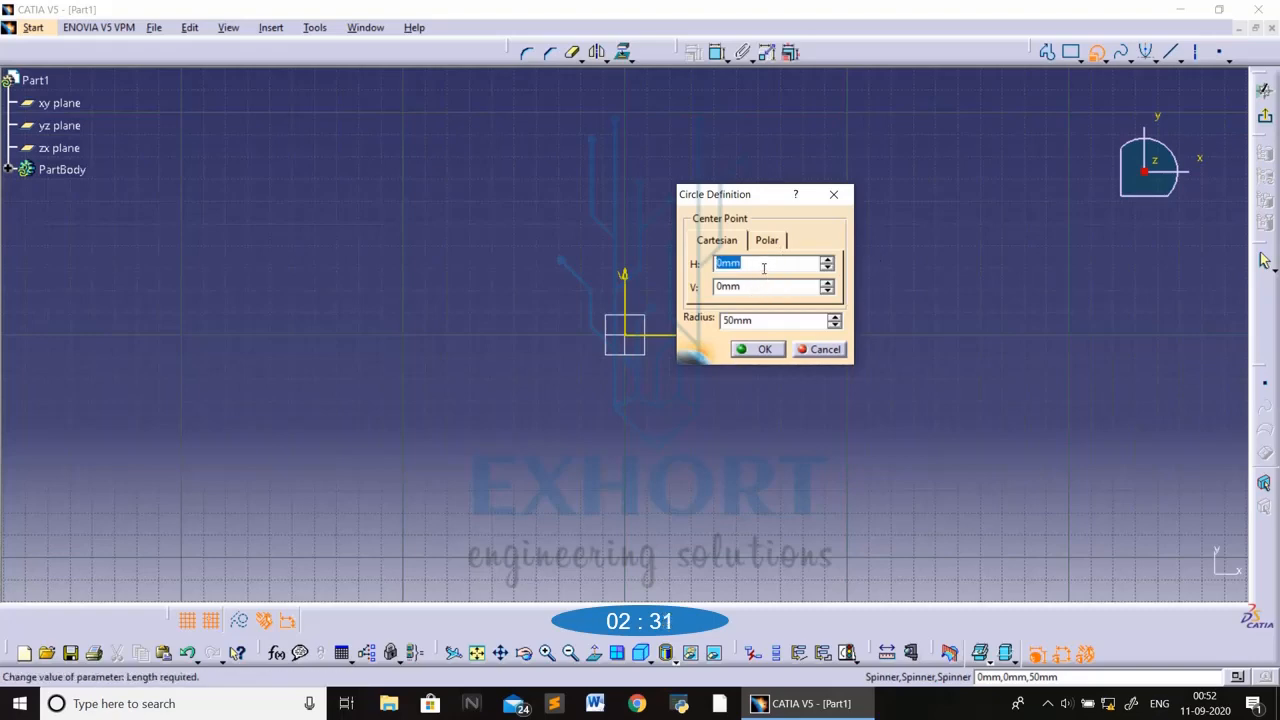
{"action": "type", "text": "5."}
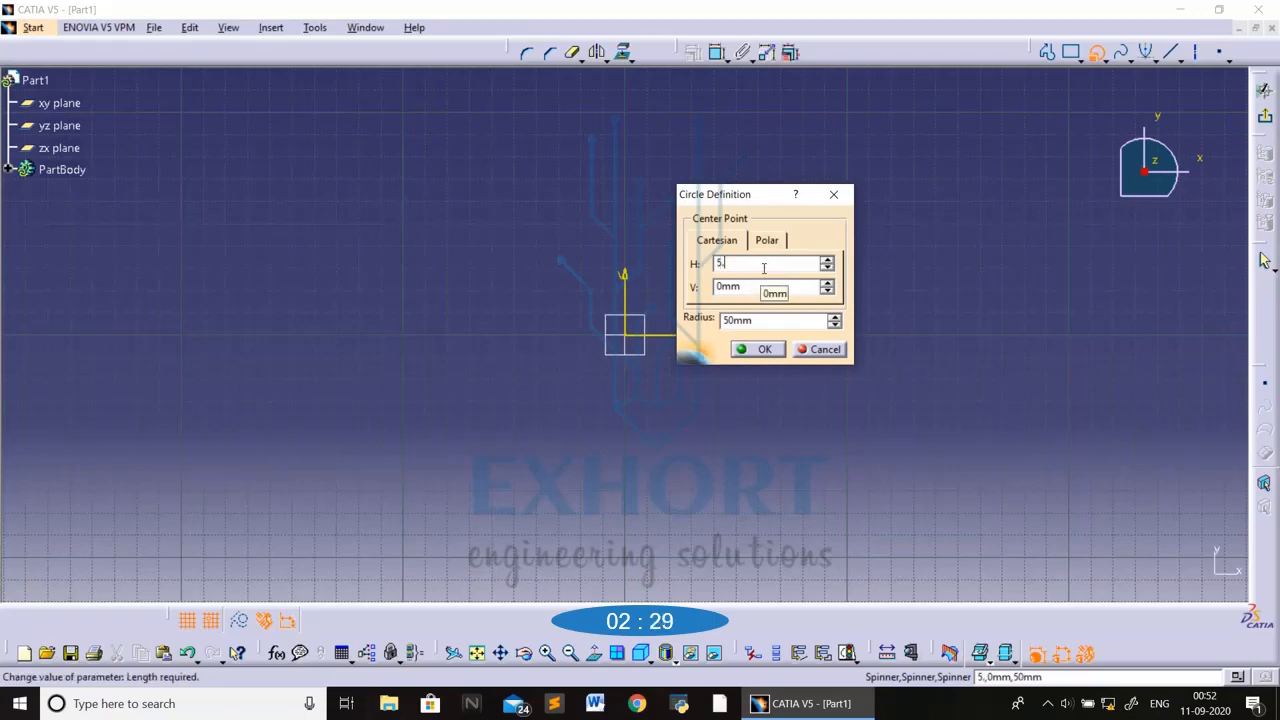
{"action": "key", "text": "BackSpace"}
{"action": "type", "text": "0mm"}
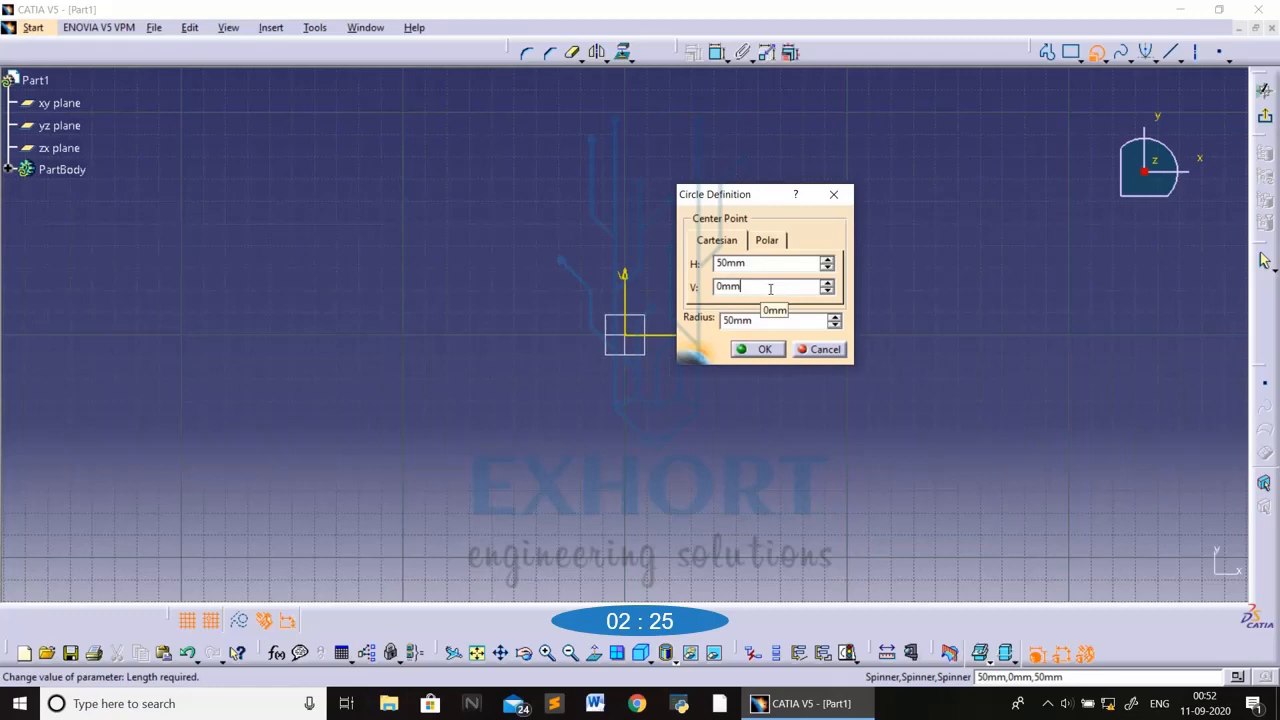
{"action": "double_click", "coordinate": [769, 289]}
{"action": "type", "text": "12"}
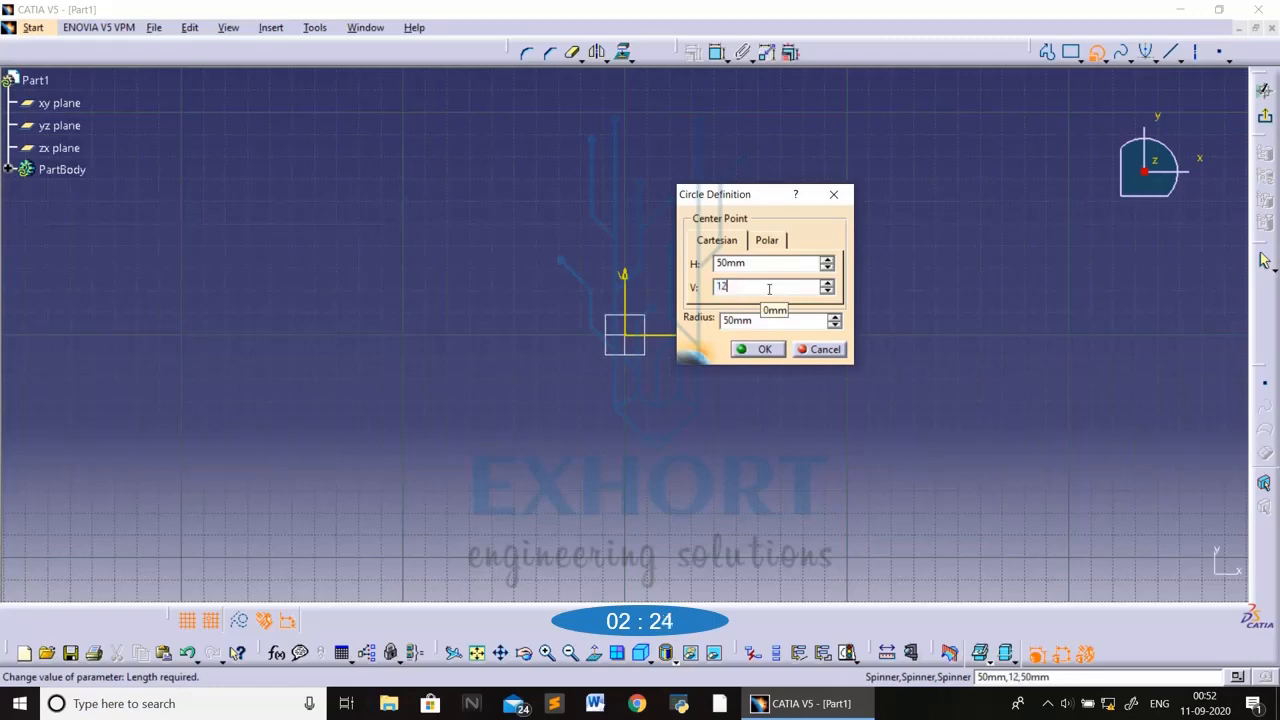
{"action": "left_click", "coordinate": [758, 349]}
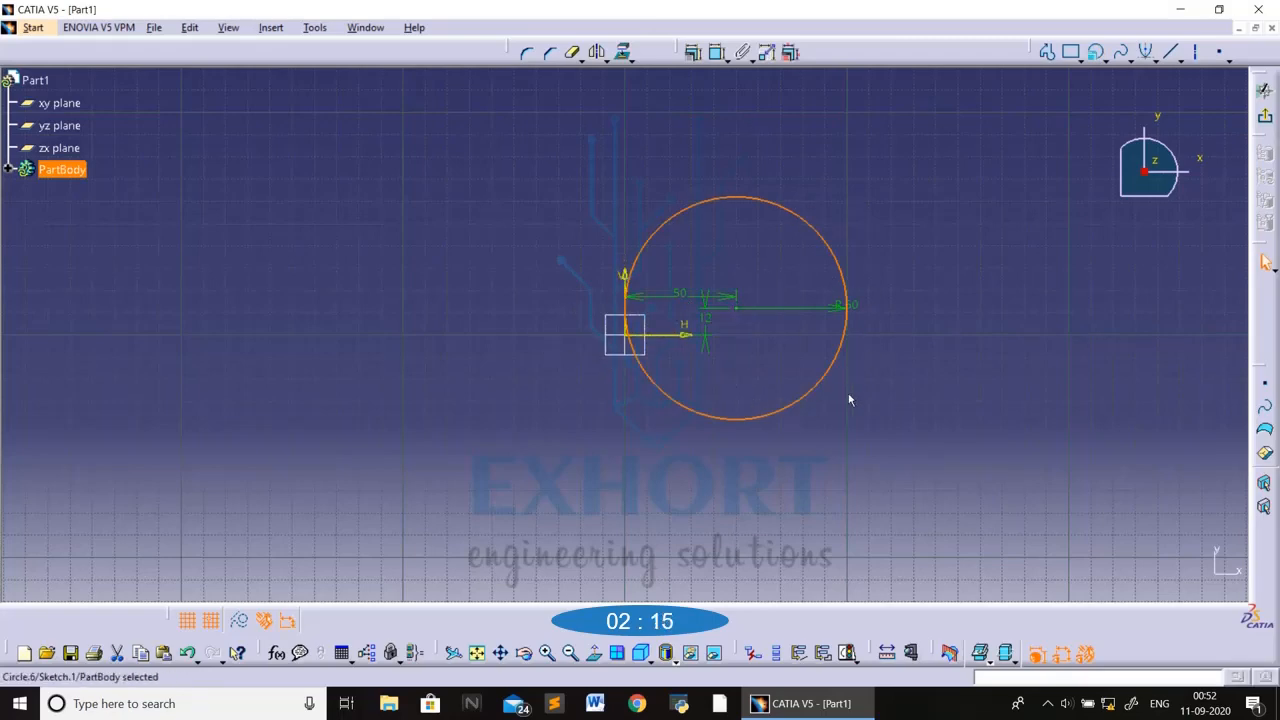
- Move the circle's horizontal 50 mm dimension a little higher, and delete the circle with all its dimensions
{"action": "left_click_drag", "start_coordinate": [691, 301], "coordinate": [686, 276]}
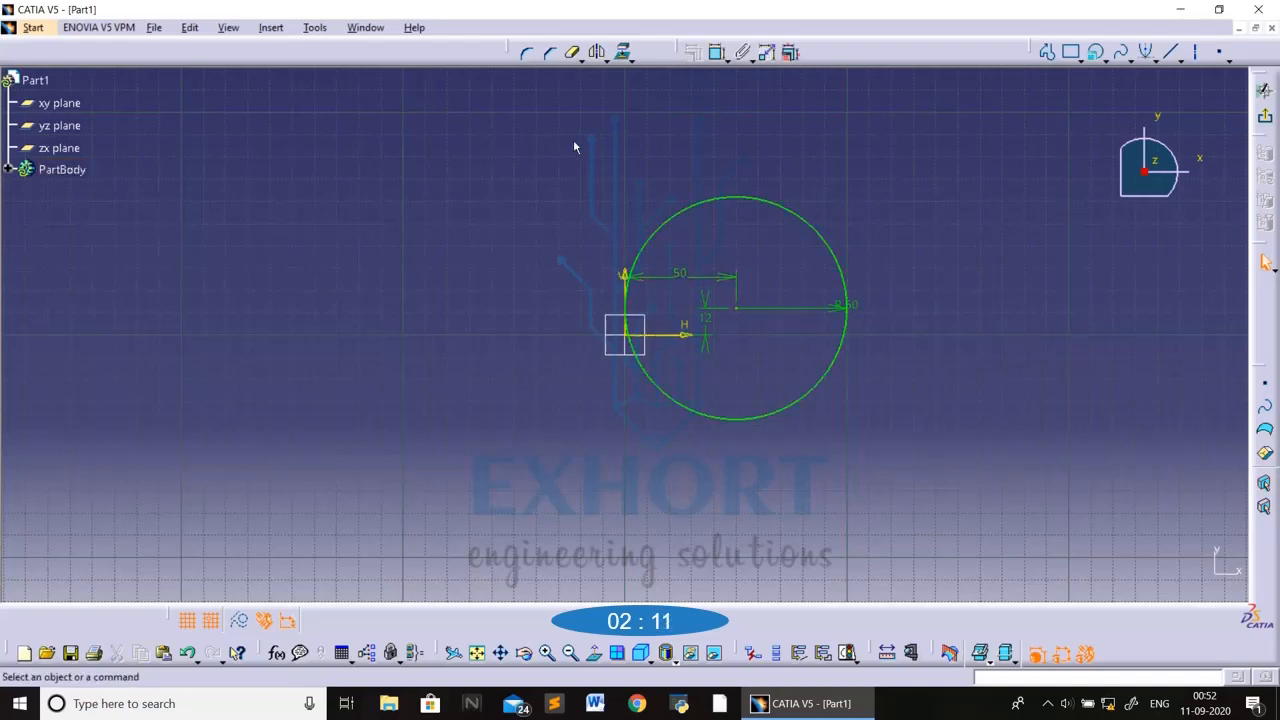
{"action": "left_click_drag", "start_coordinate": [574, 147], "coordinate": [947, 524]}
{"action": "key", "text": "Delete"}
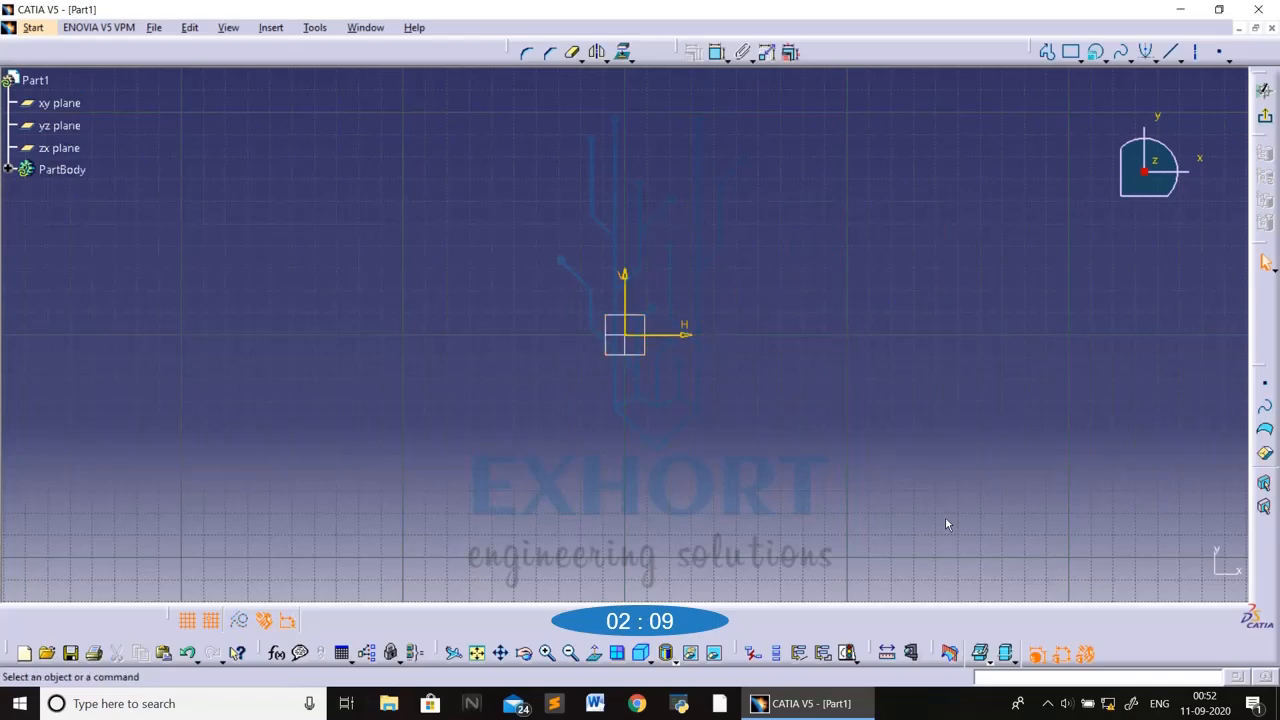
- Draw three separate lines from about (-130, 20) to (10, 80), (120, 80) to (200, -50) and (-60, -50) to (120, -100) mm
{"action": "left_click", "coordinate": [1105, 59]}
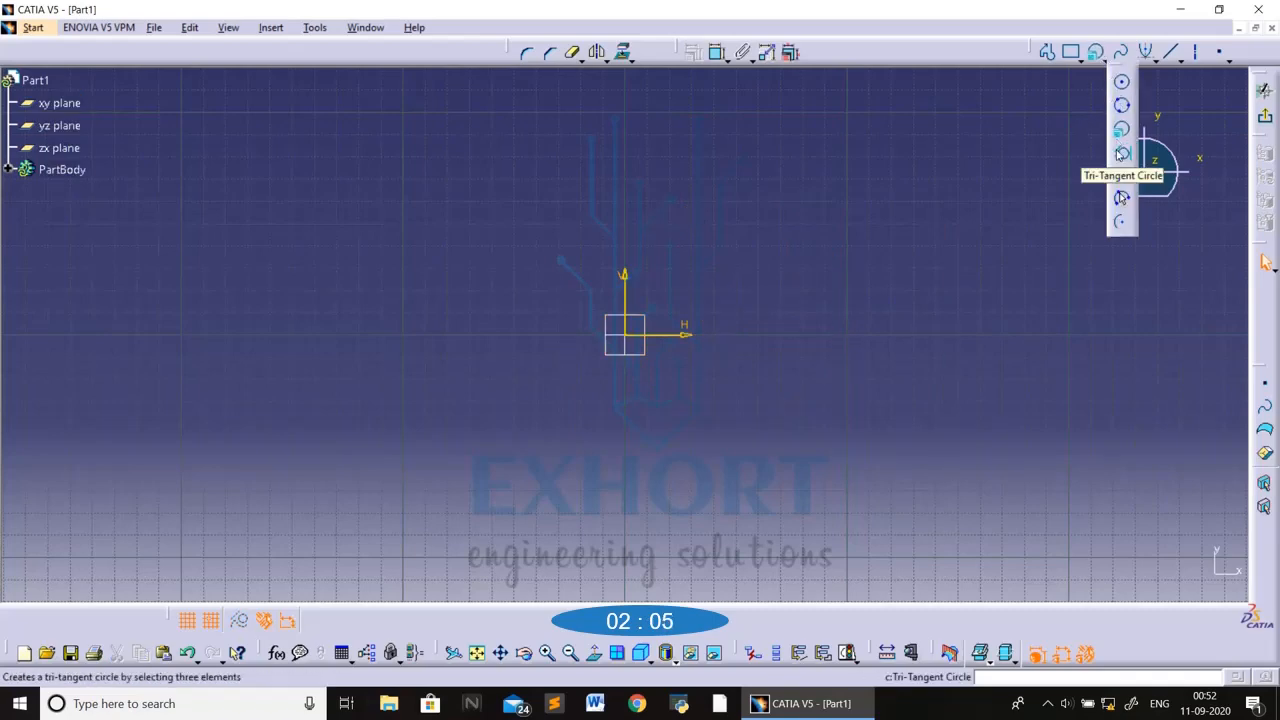
{"action": "left_click", "coordinate": [1175, 54]}
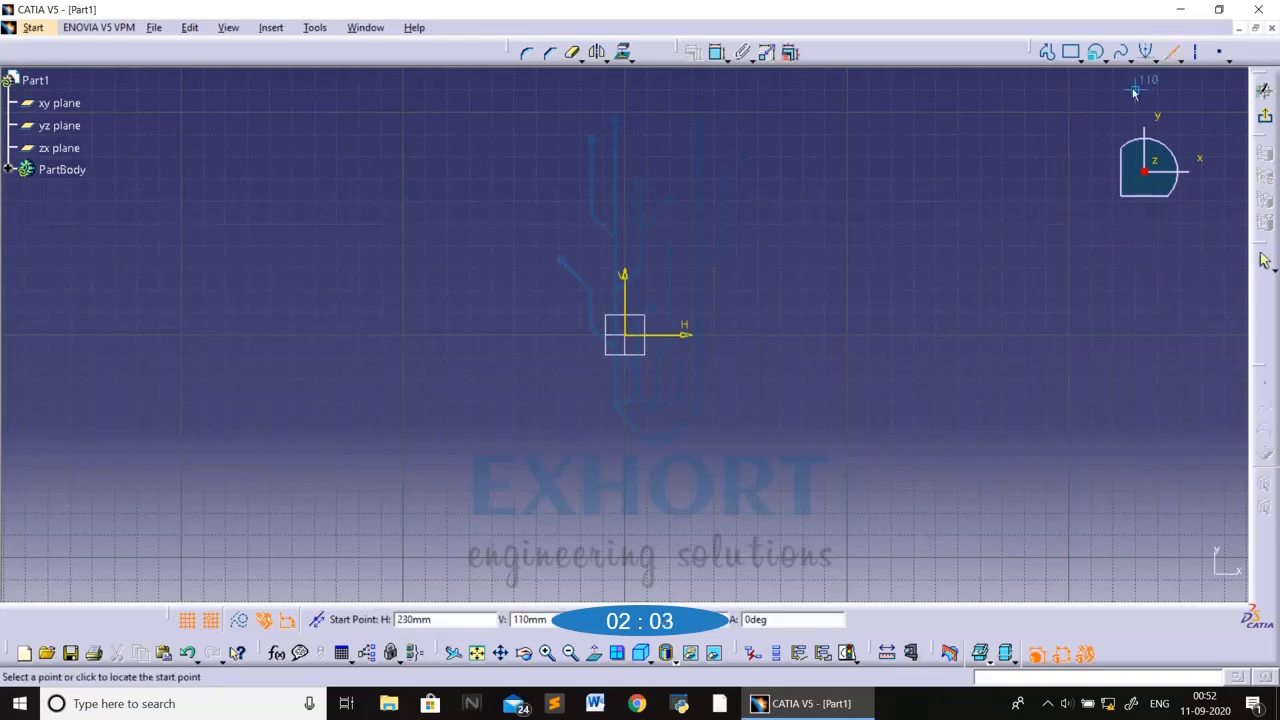
{"action": "left_click", "coordinate": [335, 290]}
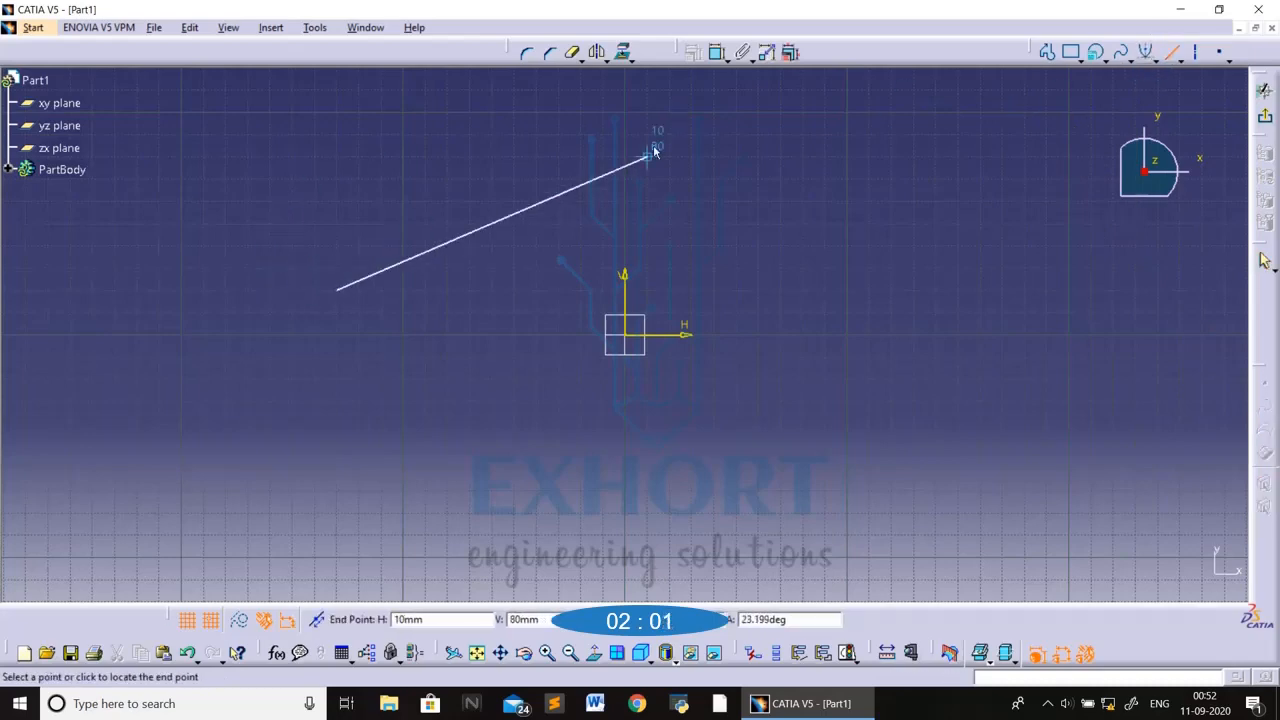
{"action": "left_click", "coordinate": [648, 157]}
{"action": "left_click", "coordinate": [1047, 212]}
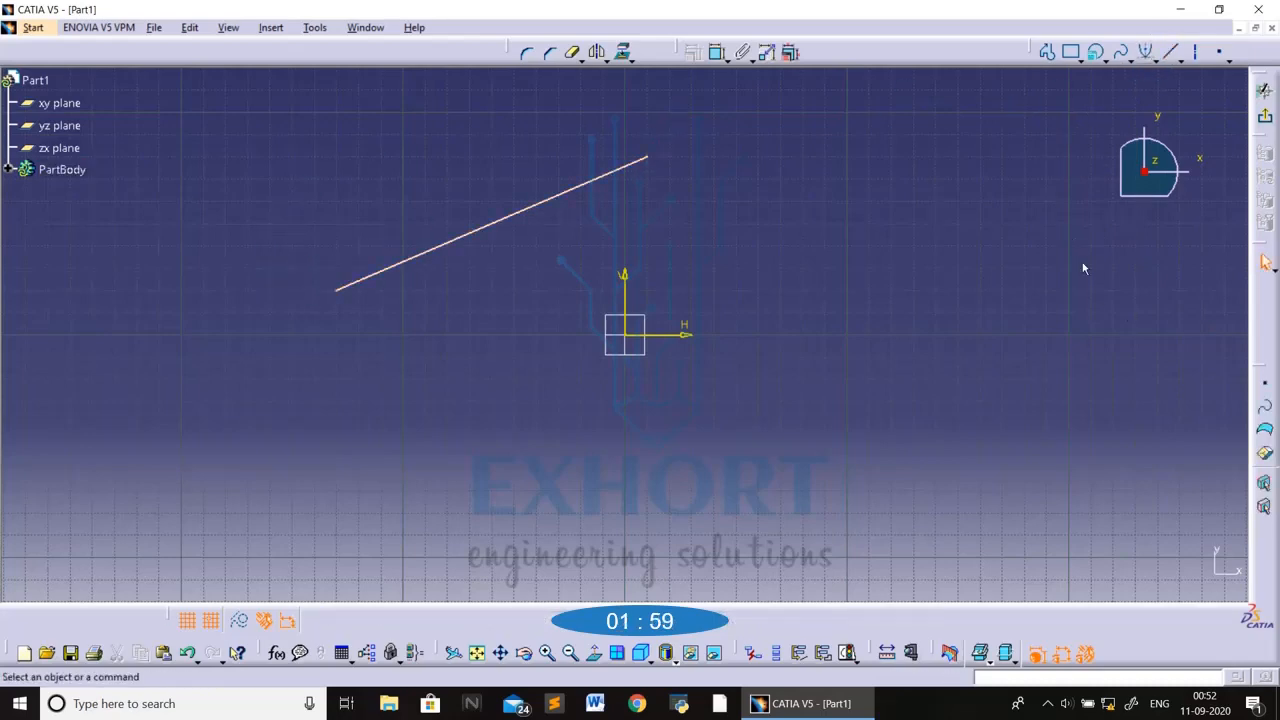
{"action": "left_click", "coordinate": [1175, 54]}
{"action": "left_click", "coordinate": [891, 157]}
{"action": "left_click", "coordinate": [1068, 445]}
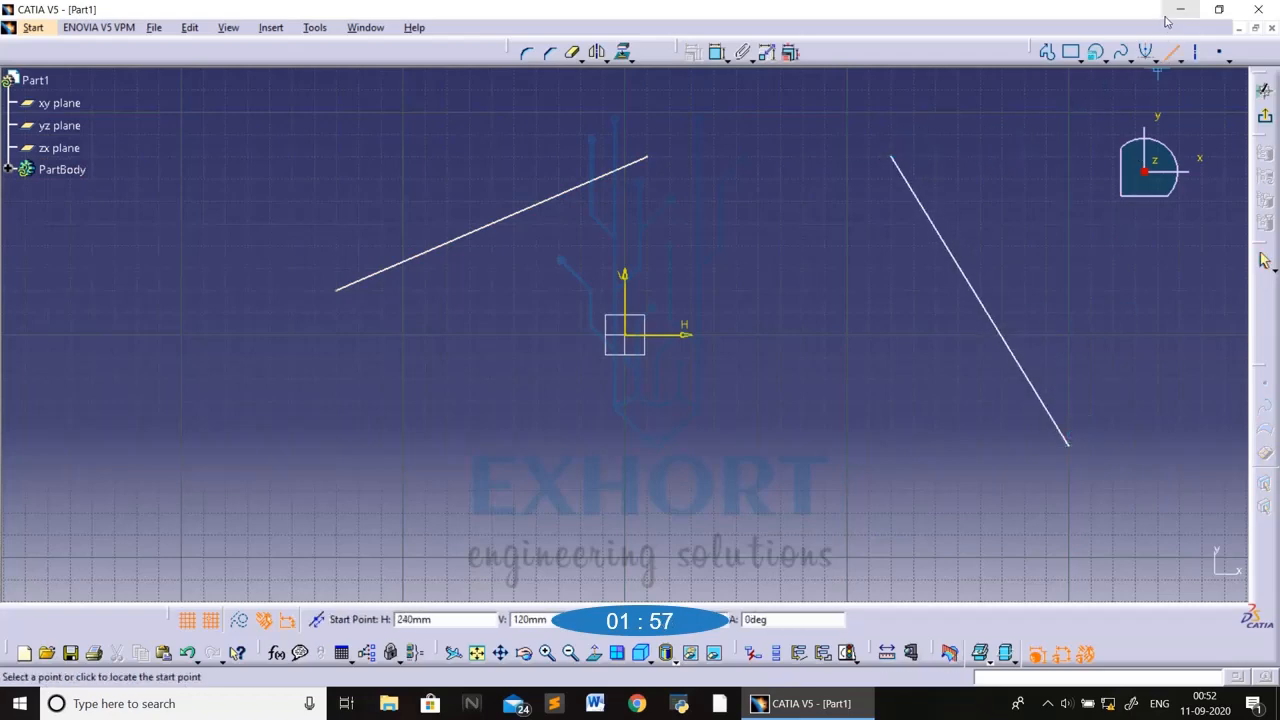
{"action": "left_click", "coordinate": [491, 446]}
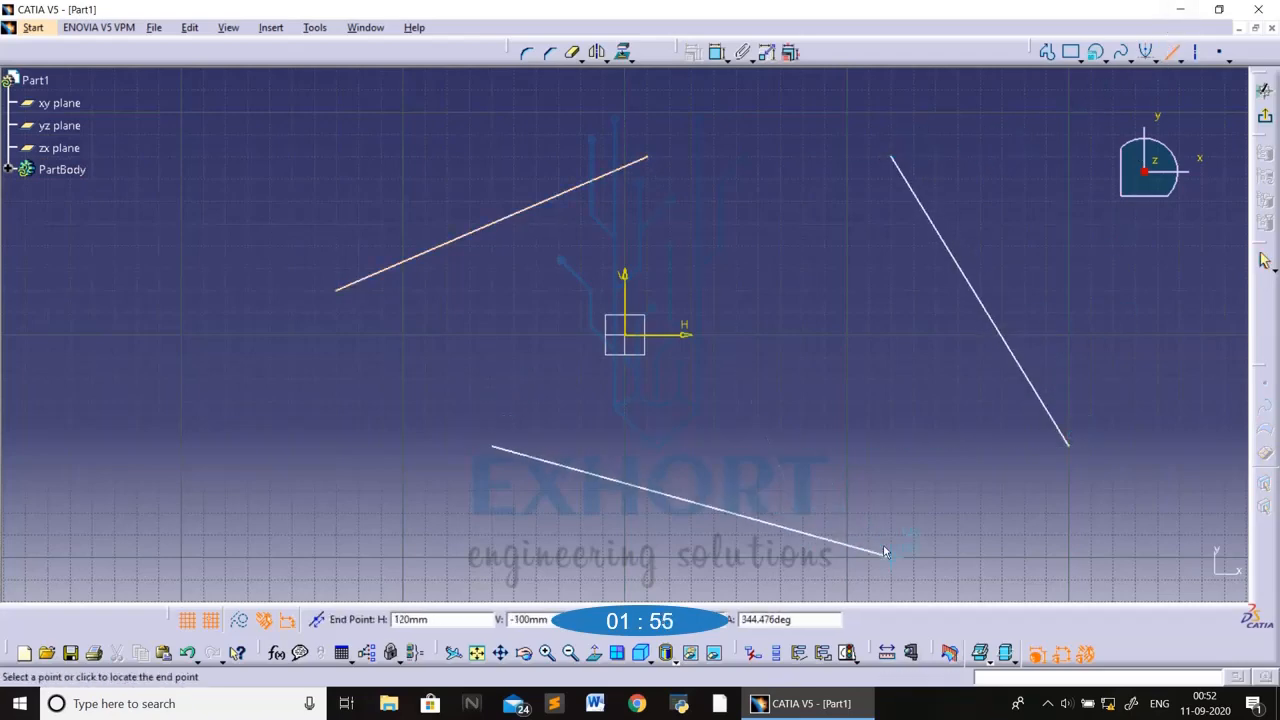
{"action": "left_click", "coordinate": [890, 556]}
{"action": "left_click", "coordinate": [1173, 52]}
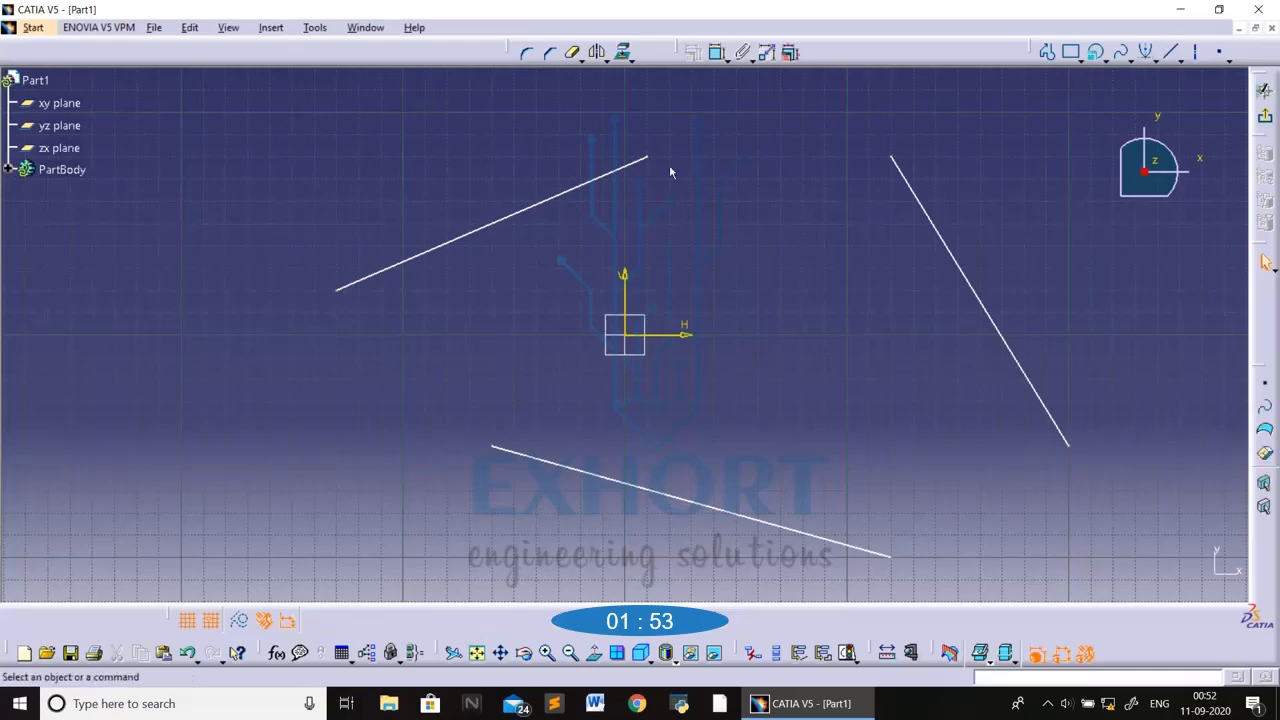
- Create a Tri-Tangent Circle touching the three separate lines
{"action": "left_click", "coordinate": [1104, 60]}
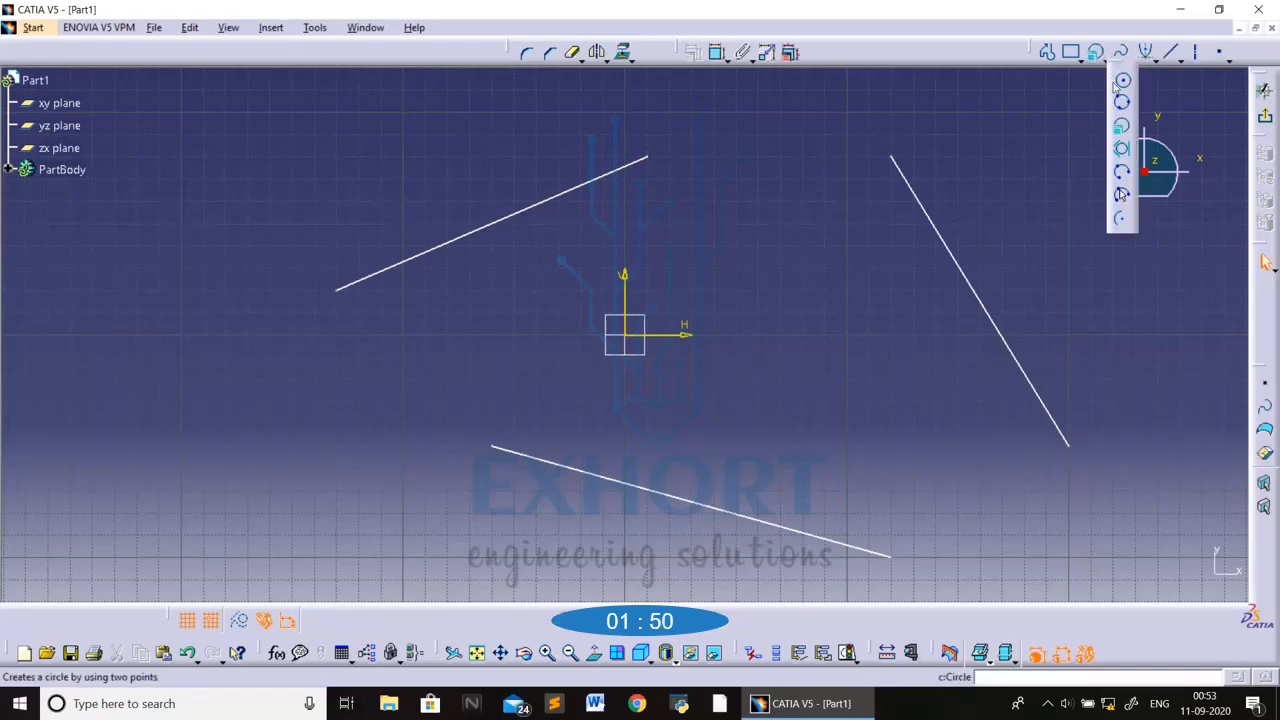
{"action": "left_click", "coordinate": [1122, 148]}
{"action": "left_click", "coordinate": [543, 209]}
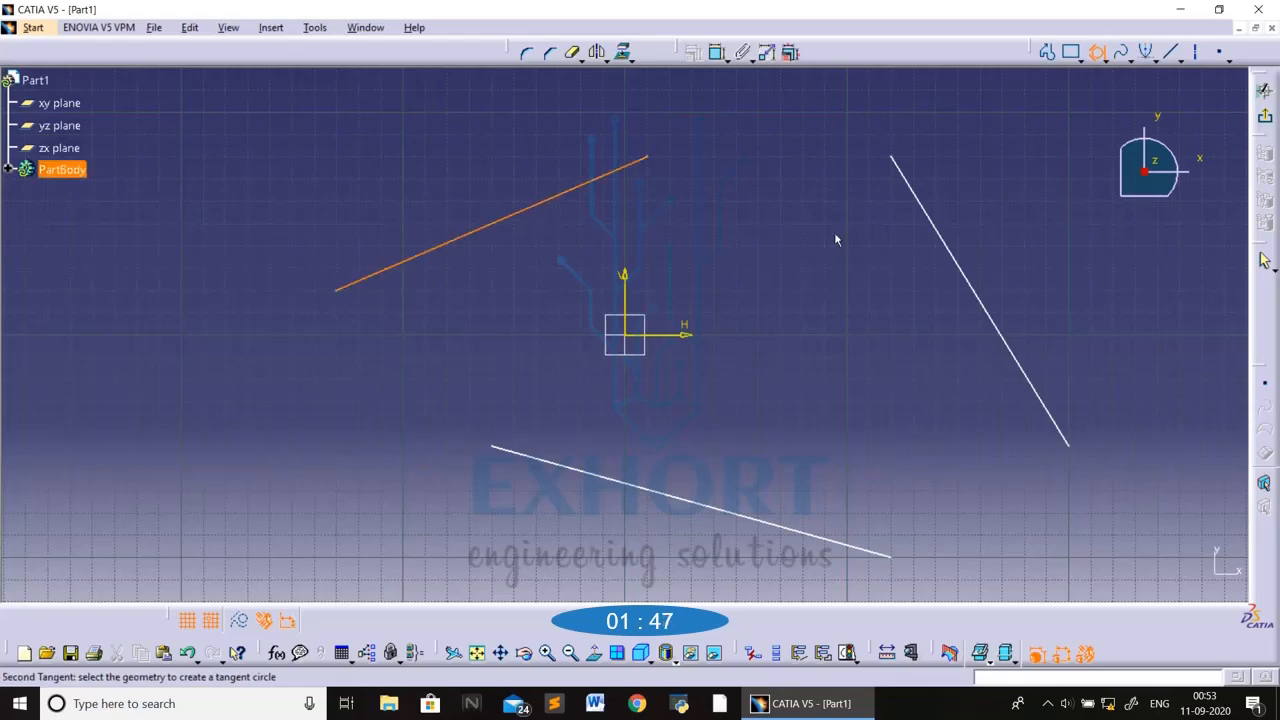
{"action": "left_click", "coordinate": [940, 237]}
{"action": "left_click", "coordinate": [695, 499]}
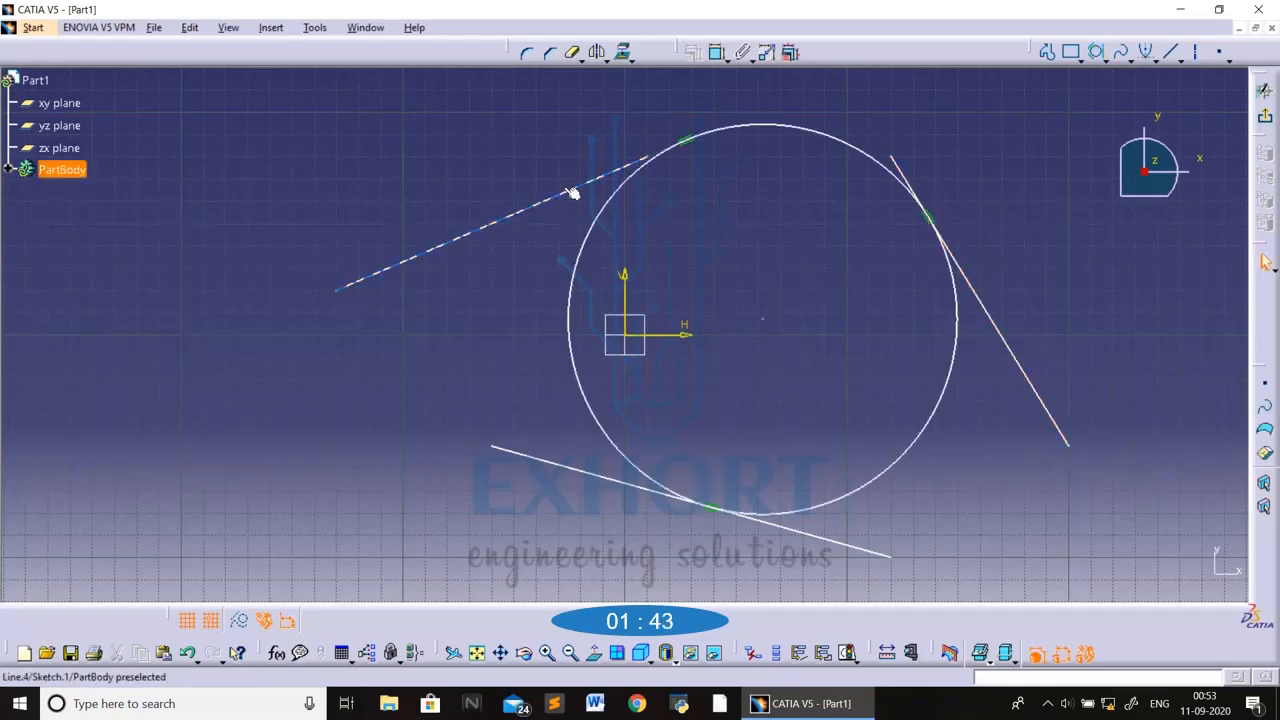
- Move the upper sloping line up and to the right, and delete the tangent circle together with its three lines
{"action": "left_click_drag", "start_coordinate": [571, 189], "coordinate": [672, 136]}
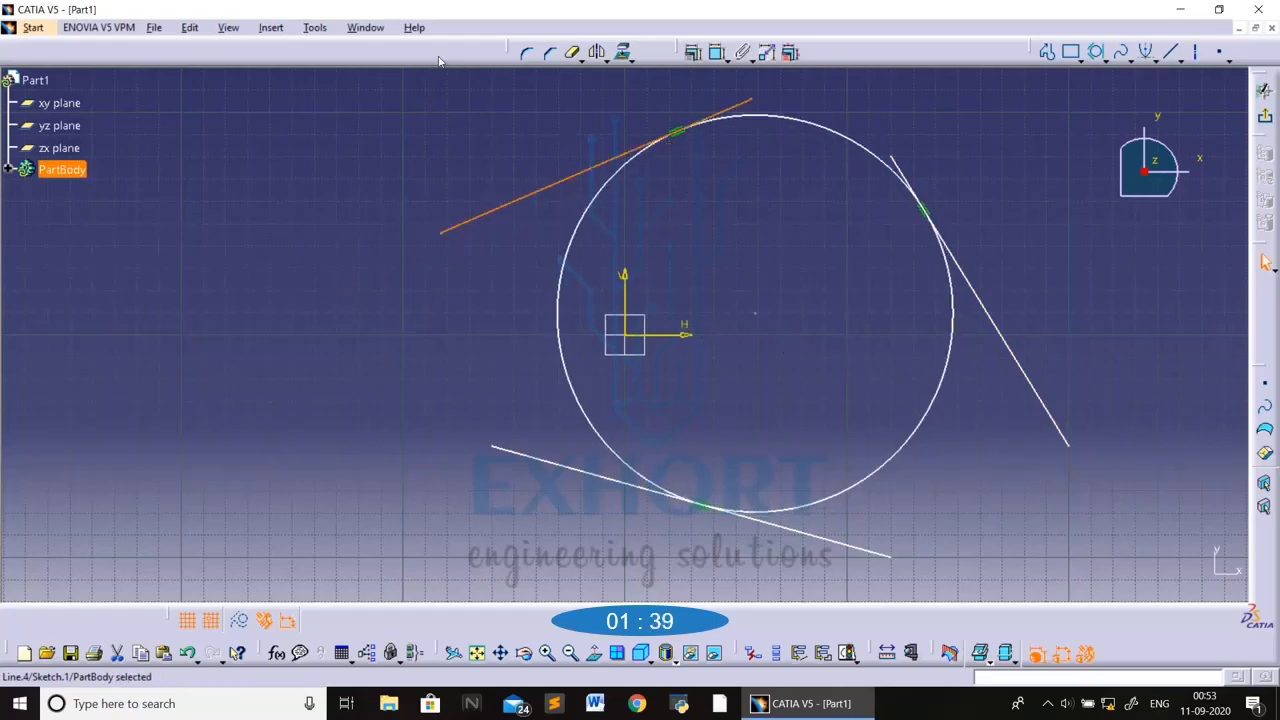
{"action": "mouse_move", "coordinate": [334, 89]}
{"action": "left_mouse_down"}
{"action": "mouse_move", "coordinate": [1182, 522]}
{"action": "mouse_move", "coordinate": [1140, 598]}
{"action": "left_mouse_up"}
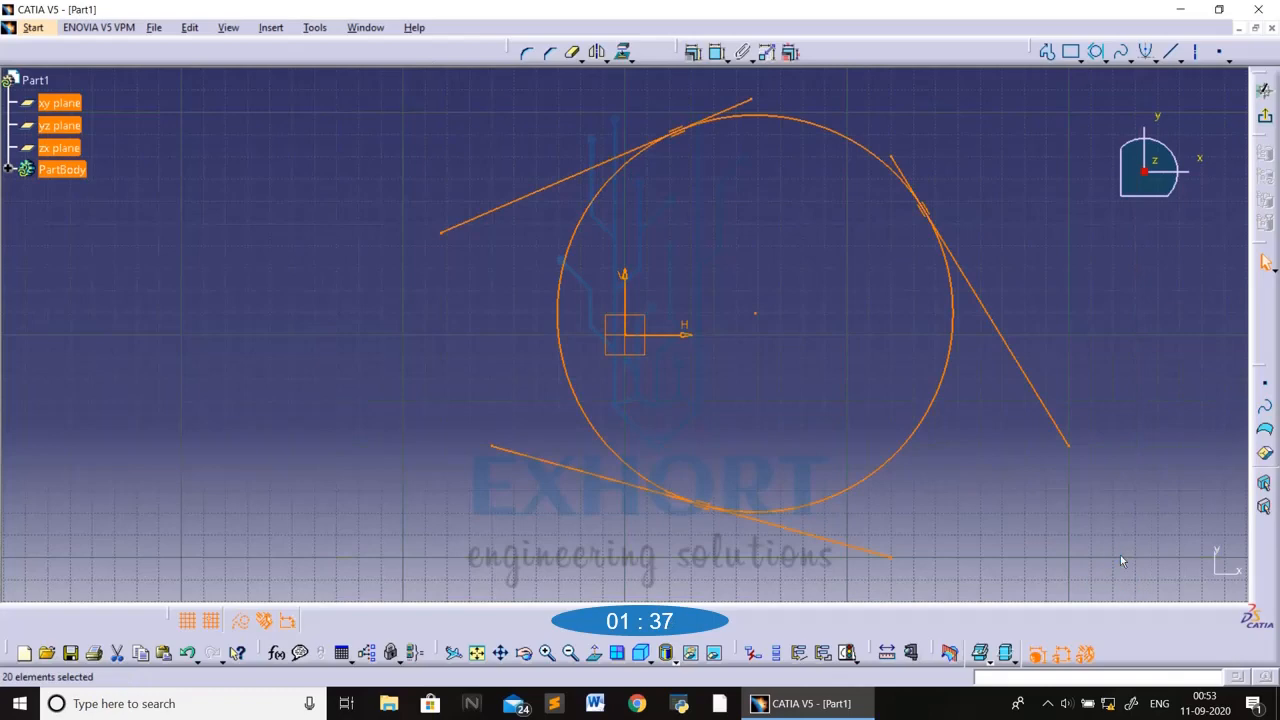
{"action": "key", "text": "Delete"}
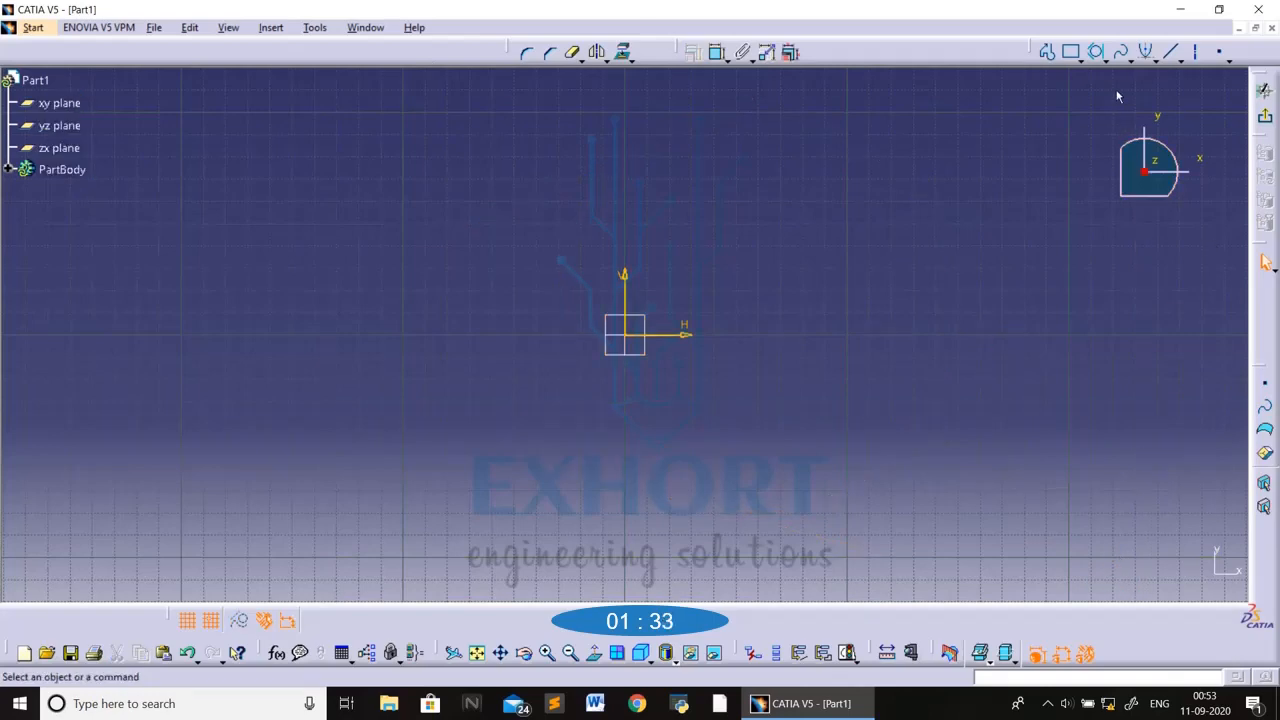
- Draw a Three Point Arc starting at about (-150, 0), passing through (-80, 0) and ending at (-40, -50) mm
{"action": "left_click", "coordinate": [1104, 60]}
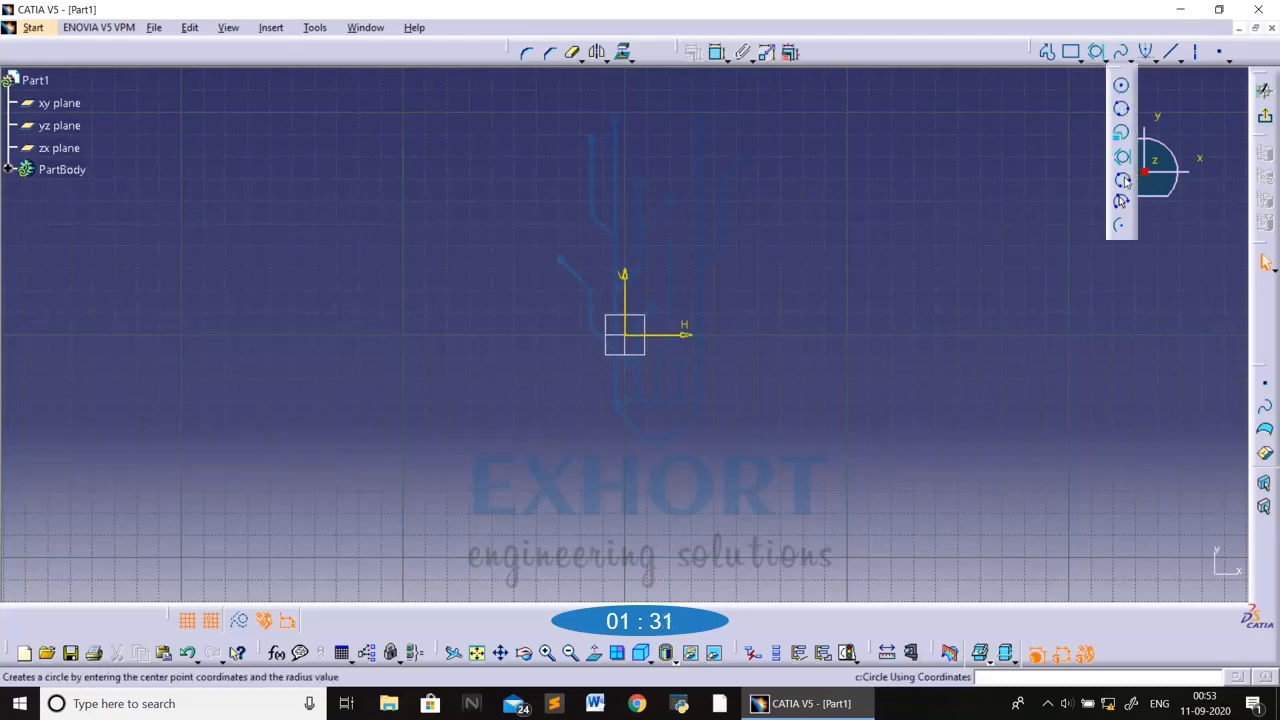
{"action": "left_click", "coordinate": [1121, 201]}
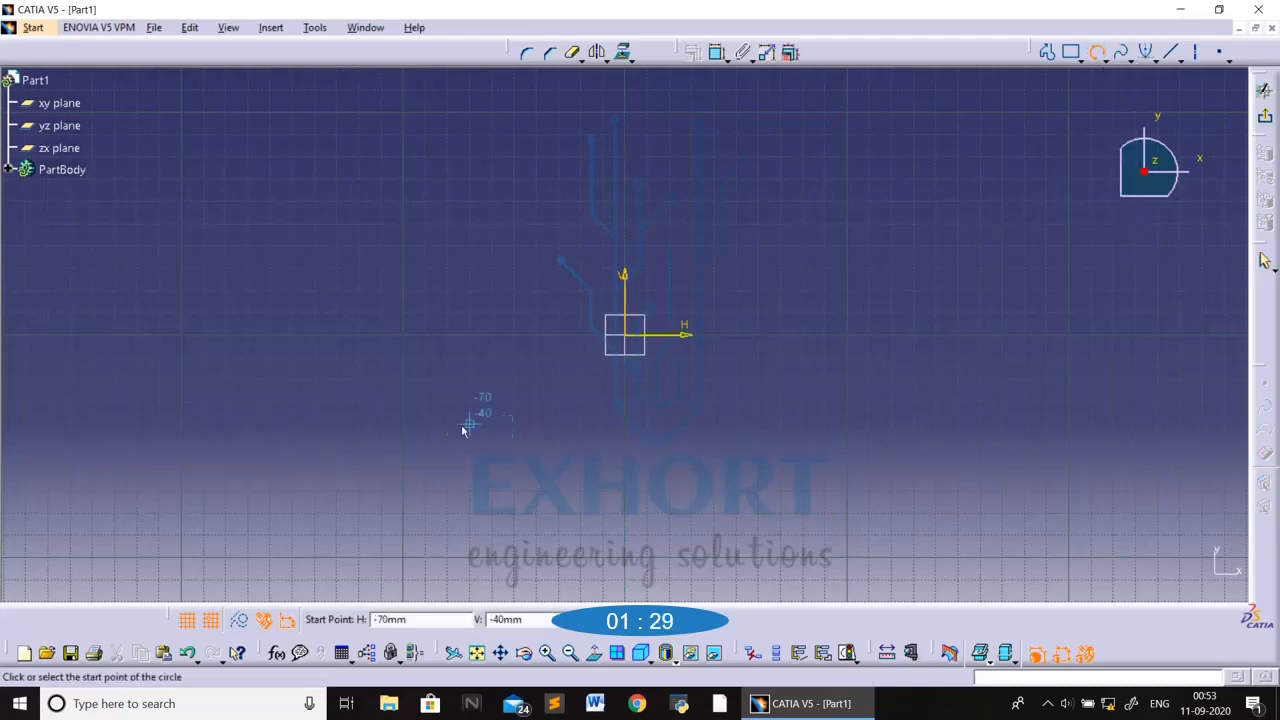
{"action": "left_click", "coordinate": [297, 348]}
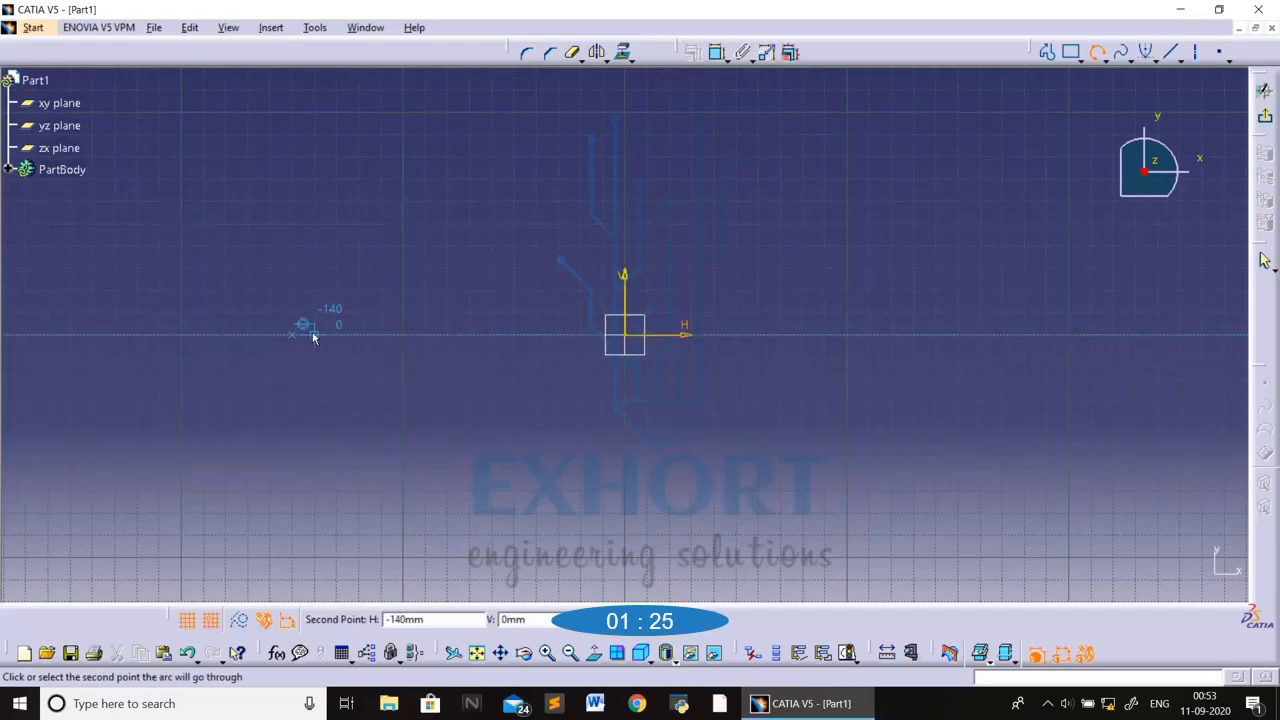
{"action": "left_click", "coordinate": [442, 326]}
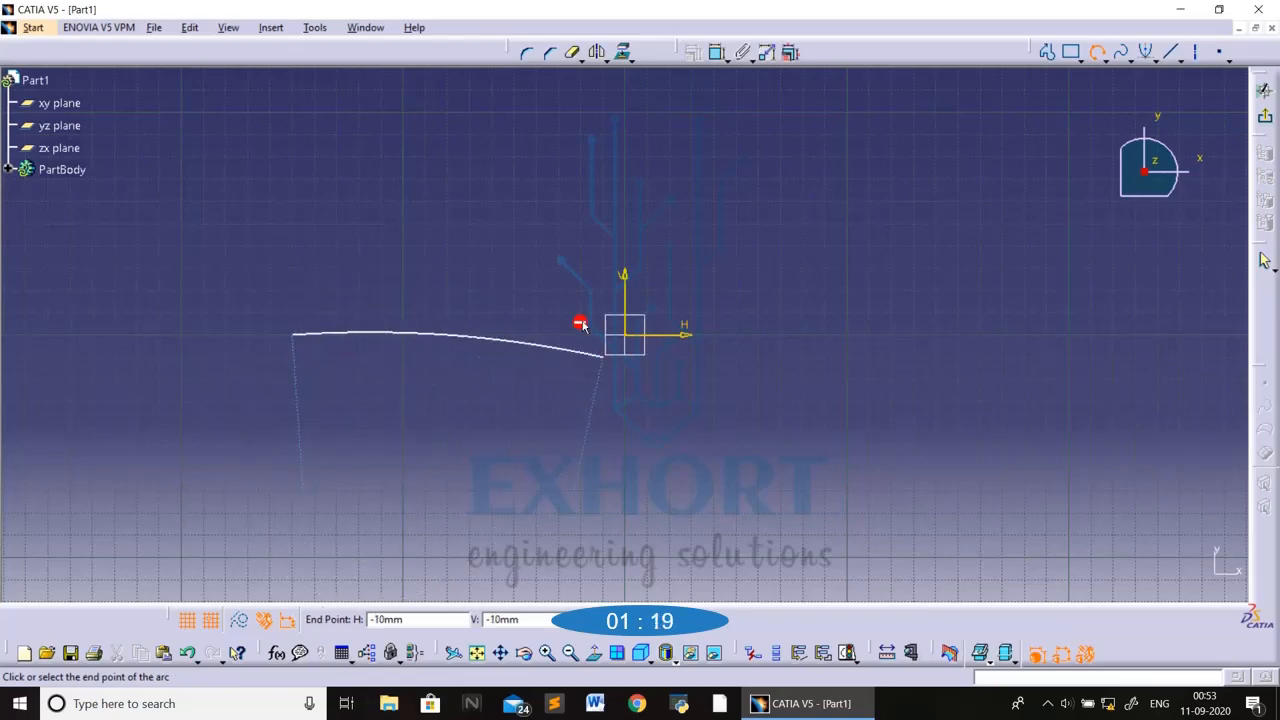
{"action": "left_click", "coordinate": [537, 445]}
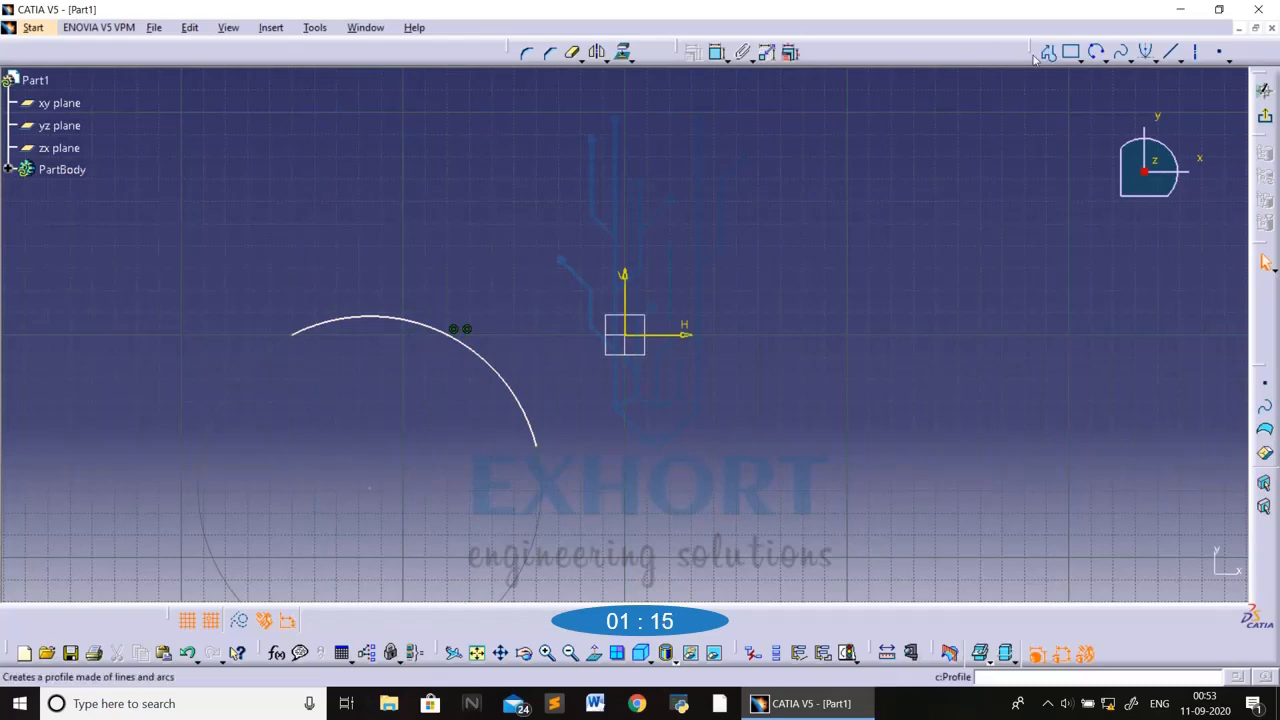
- Draw a second Three Point Arc from about (80, 10) through (170, 10) to (160, 0) mm, and undo both arcs
{"action": "left_click", "coordinate": [1097, 52]}
{"action": "left_click", "coordinate": [802, 315]}
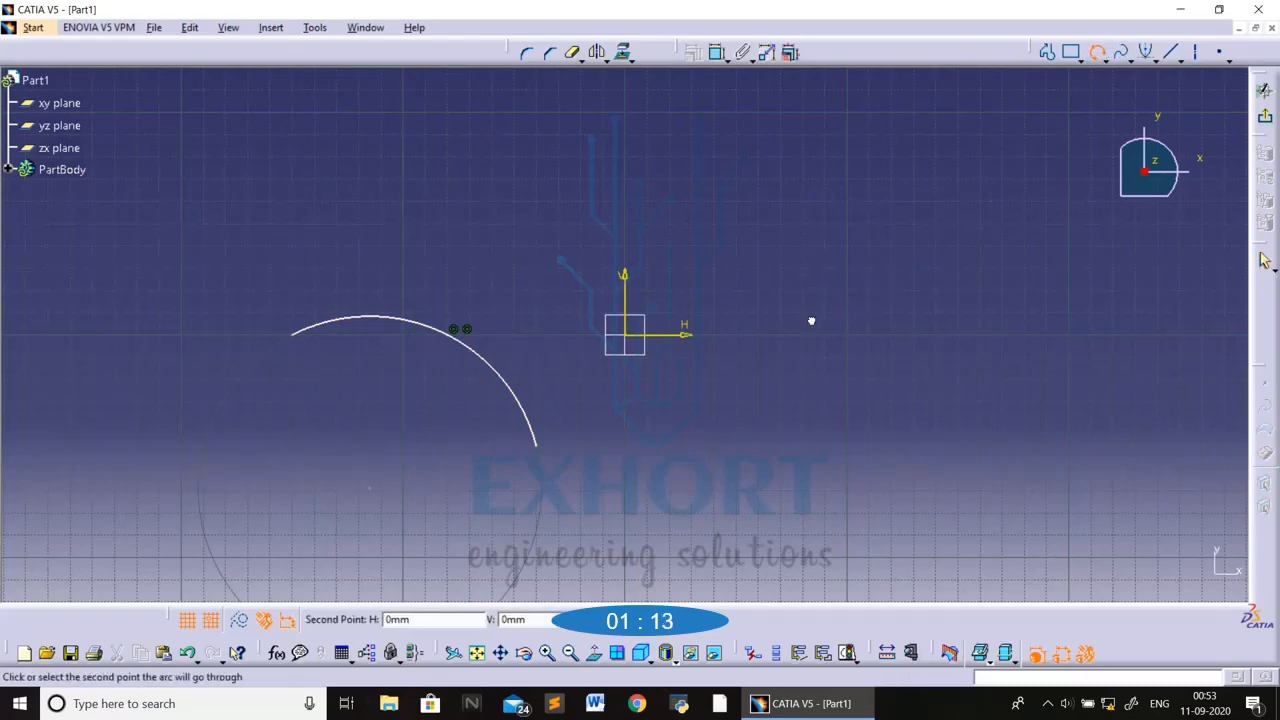
{"action": "left_click", "coordinate": [992, 313]}
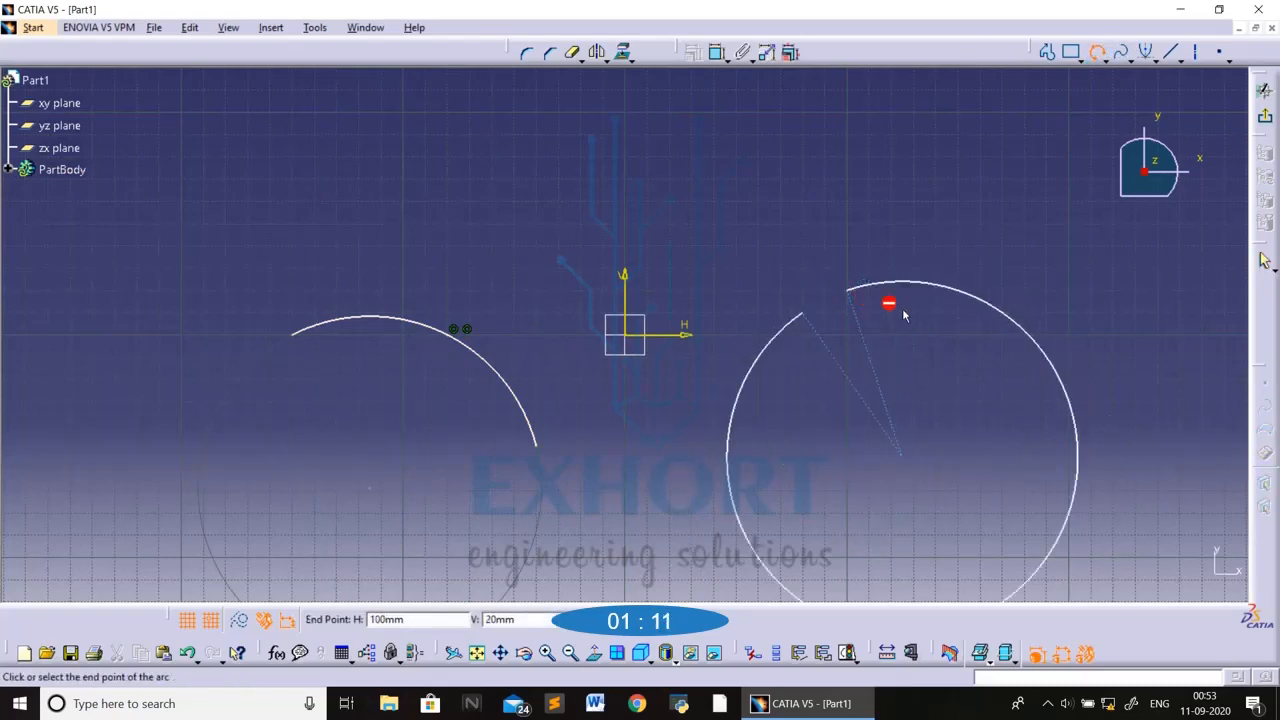
{"action": "left_click", "coordinate": [986, 336]}
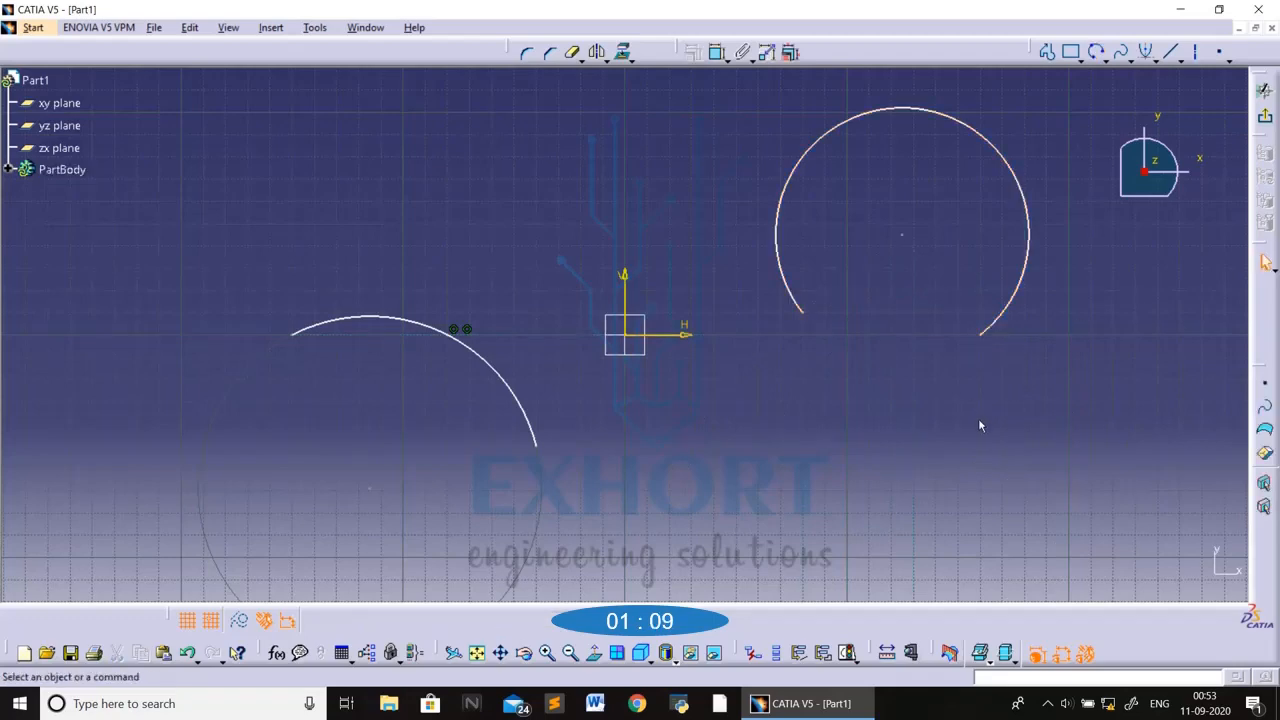
{"action": "key", "text": "ctrl+z"}
{"action": "key", "text": "ctrl+z"}
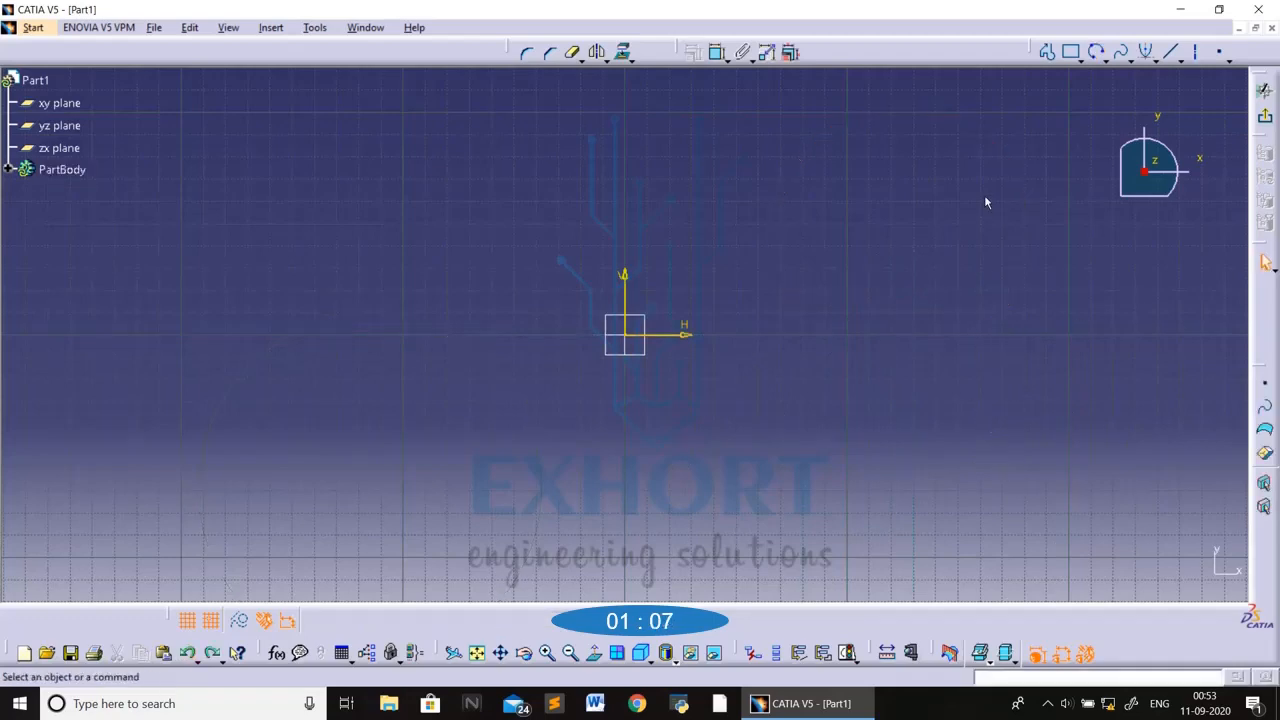
{"action": "left_click", "coordinate": [1106, 60]}
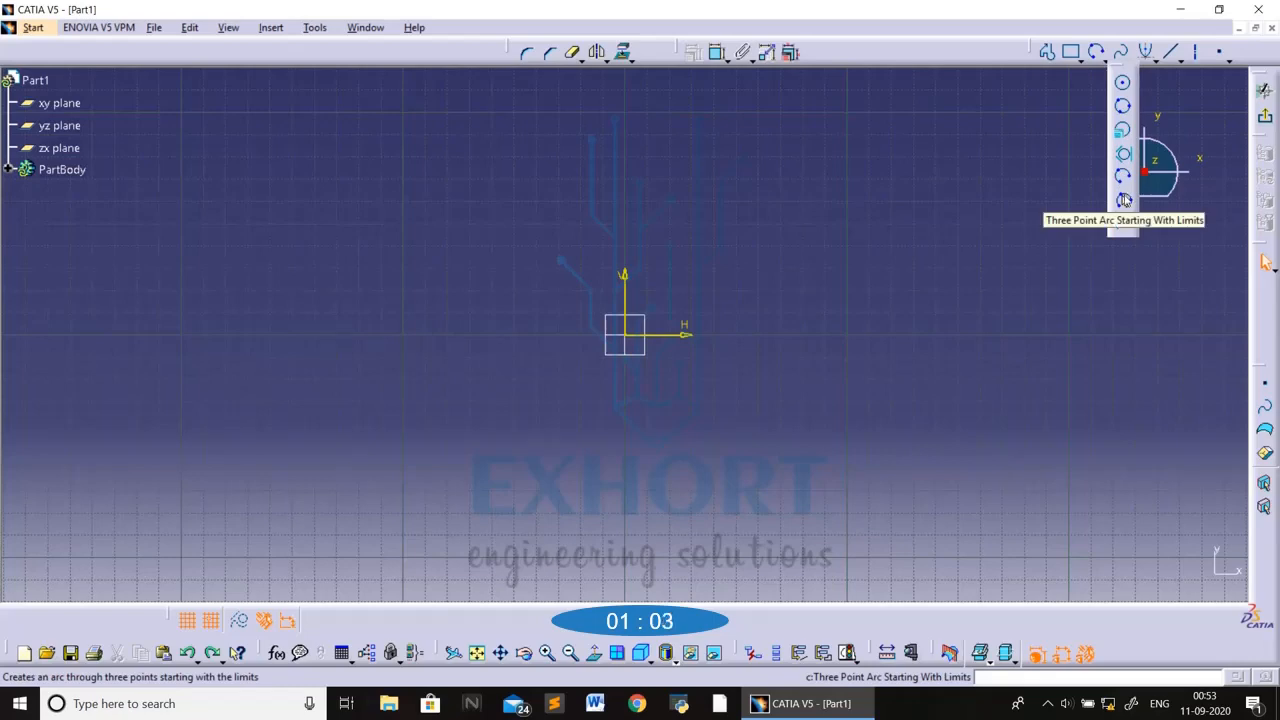
{"action": "left_click", "coordinate": [1124, 200]}
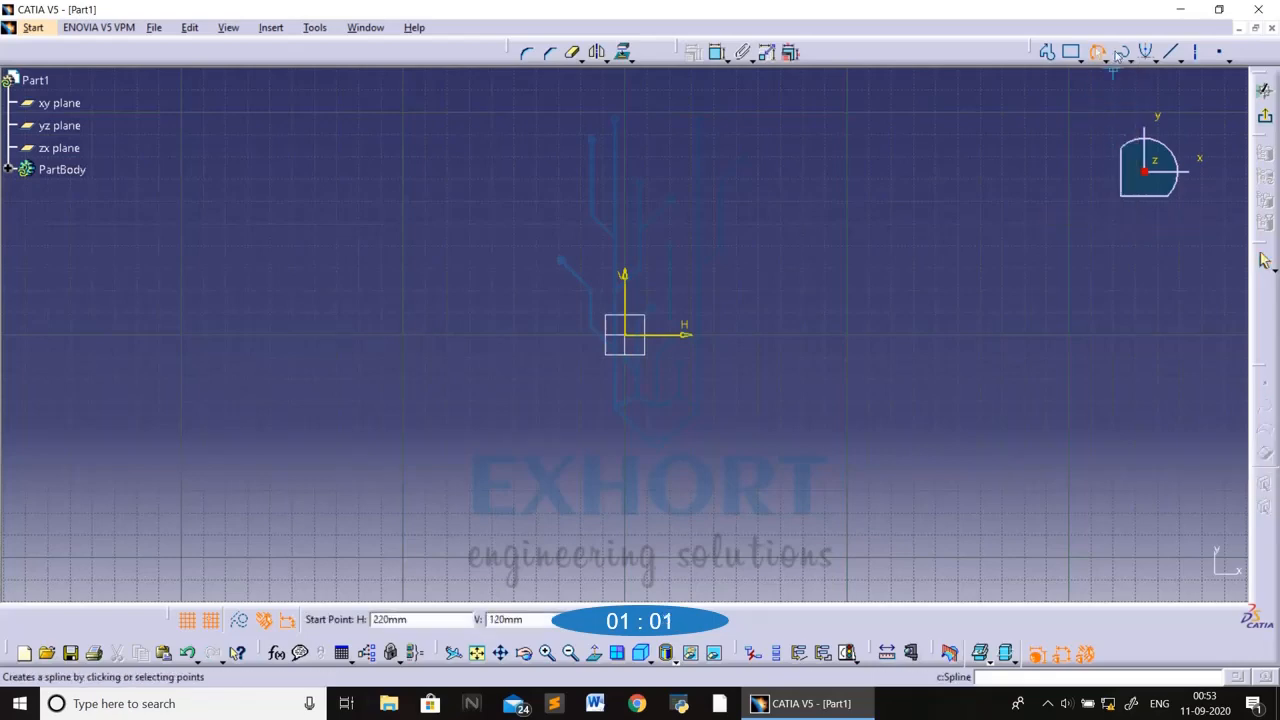
{"action": "key", "text": "Escape"}
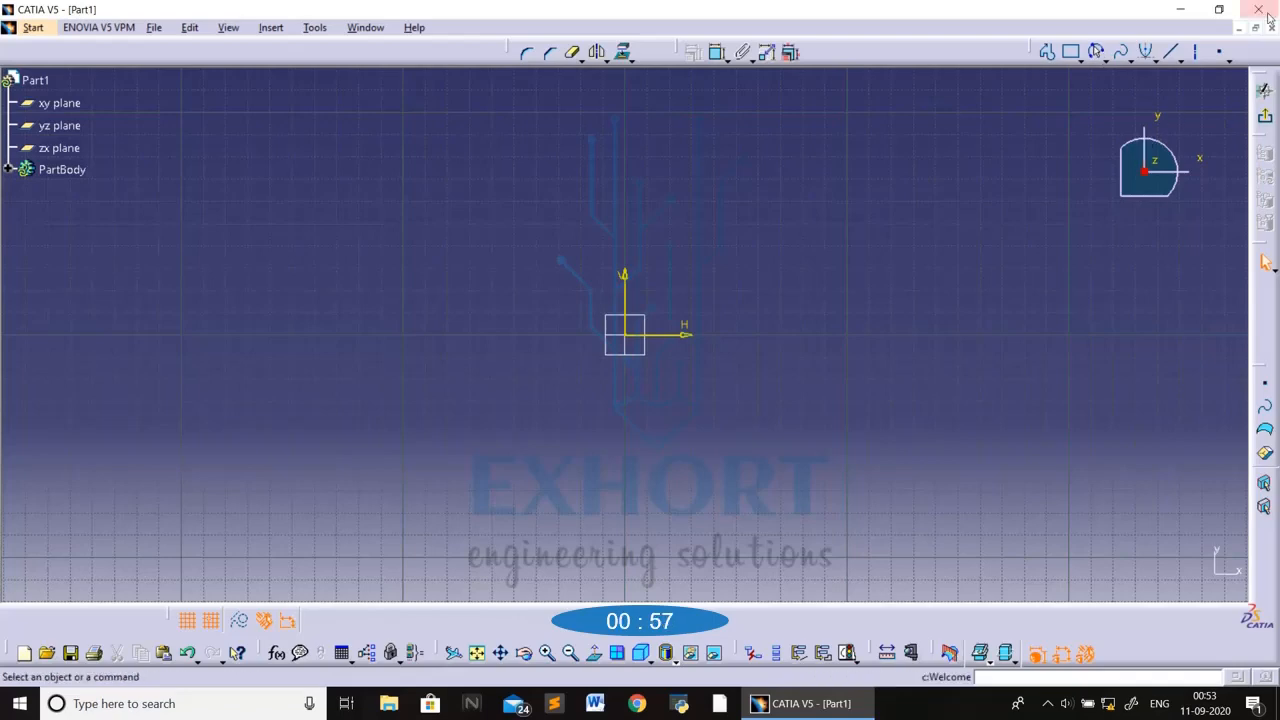
- Create three sketch points at about (50, 60), (50, -40) and (-80, 10) mm
{"action": "left_click", "coordinate": [1224, 57]}
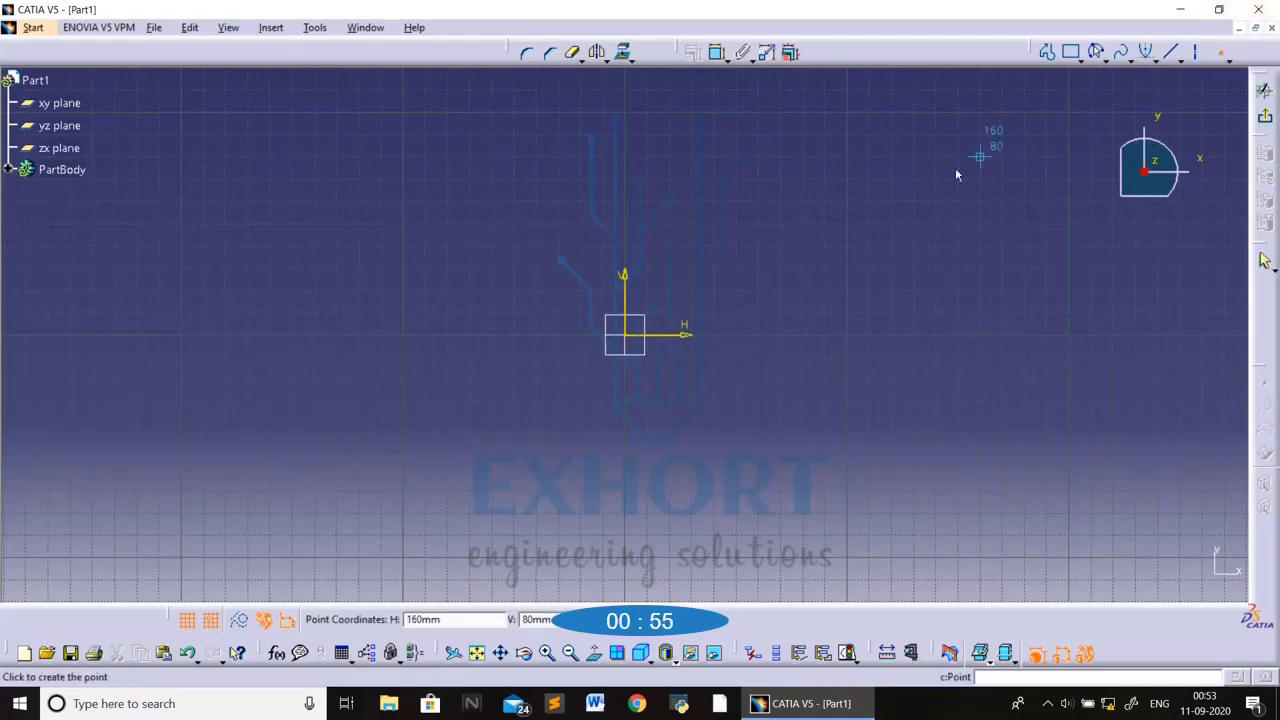
{"action": "left_click", "coordinate": [736, 201]}
{"action": "left_click", "coordinate": [1219, 52]}
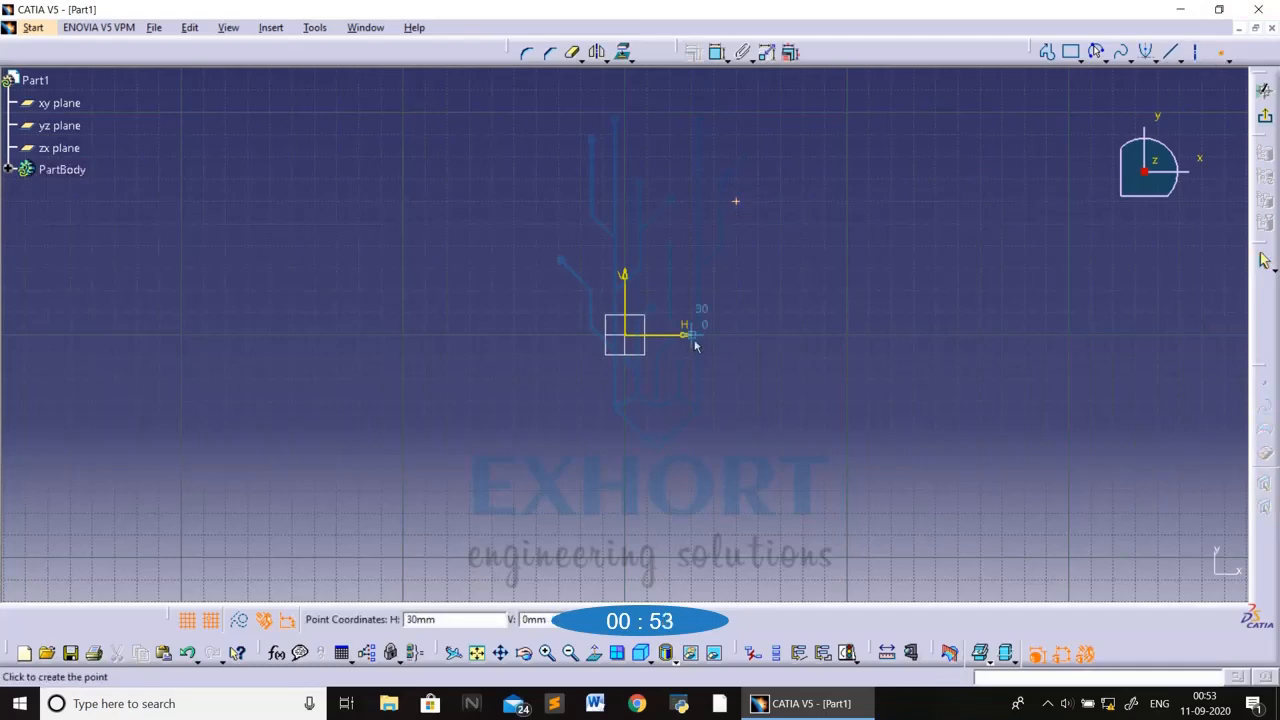
{"action": "left_click", "coordinate": [736, 423]}
{"action": "left_click", "coordinate": [1219, 52]}
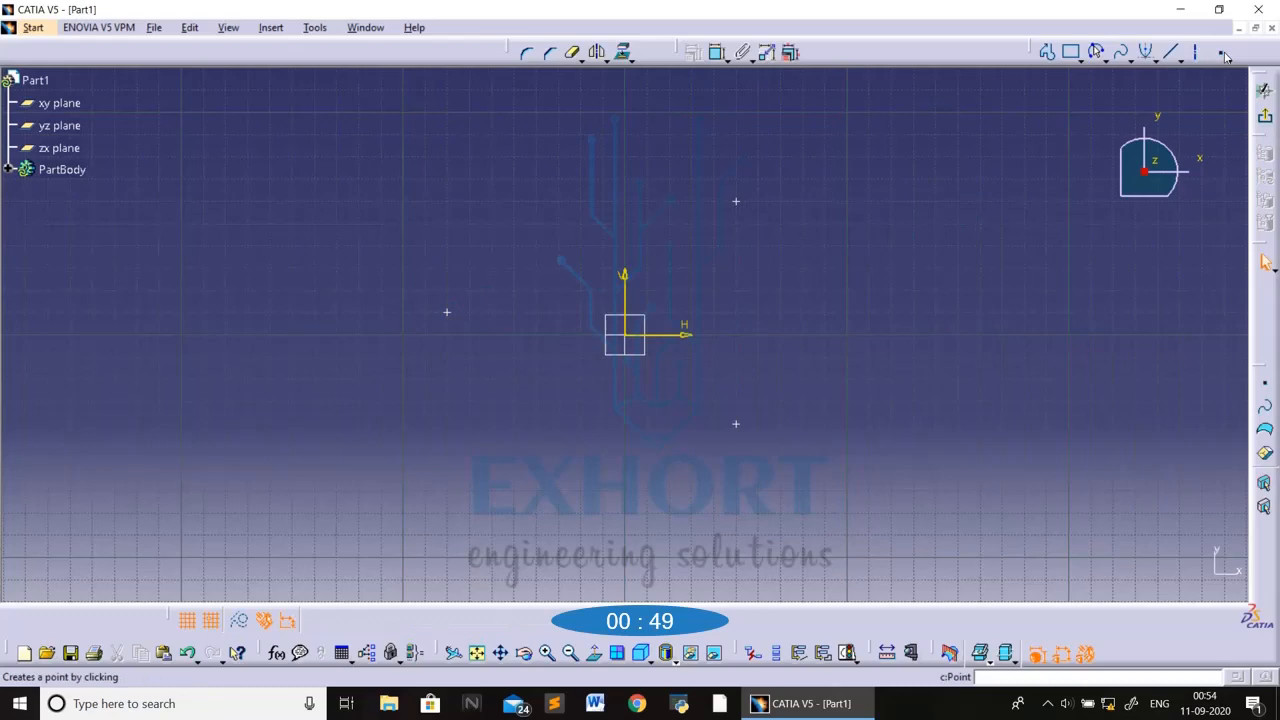
- Draw a Three Point Arc Starting With Limits from the point at (50, 60) to (50, -40), passing through the point at (-80, 10)
{"action": "left_click", "coordinate": [1097, 51]}
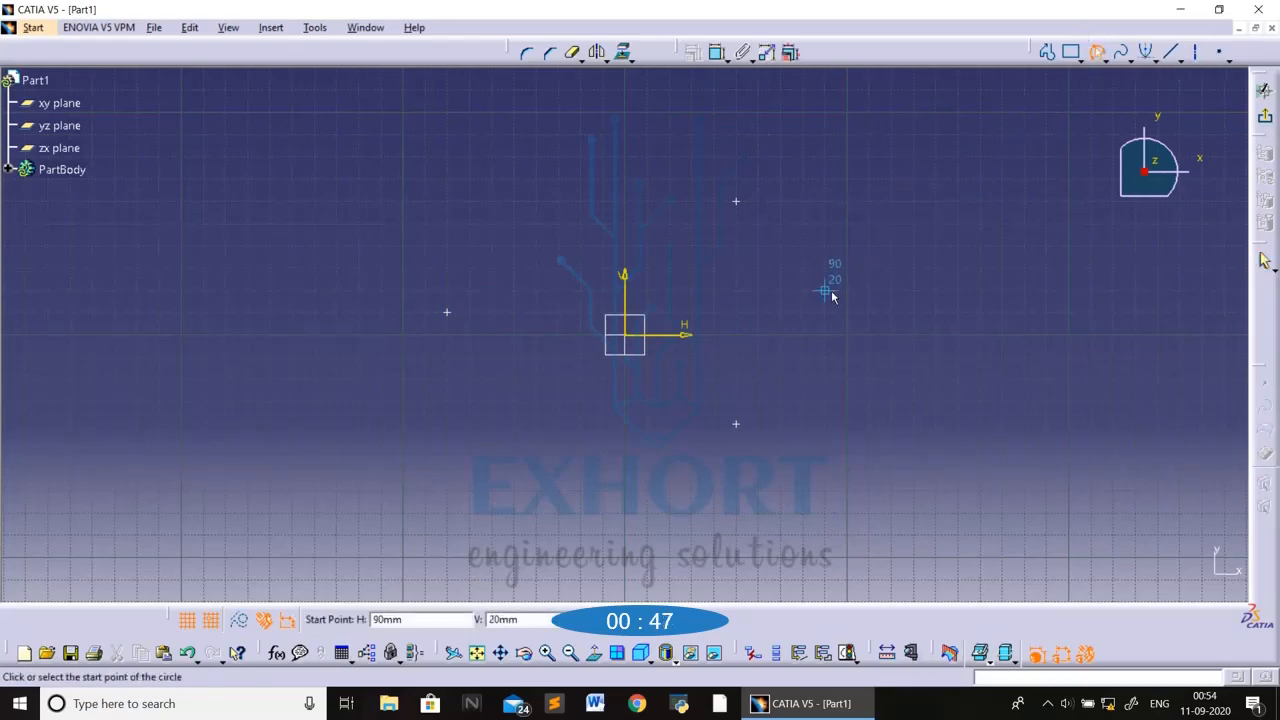
{"action": "left_click", "coordinate": [736, 201]}
{"action": "left_click", "coordinate": [743, 426]}
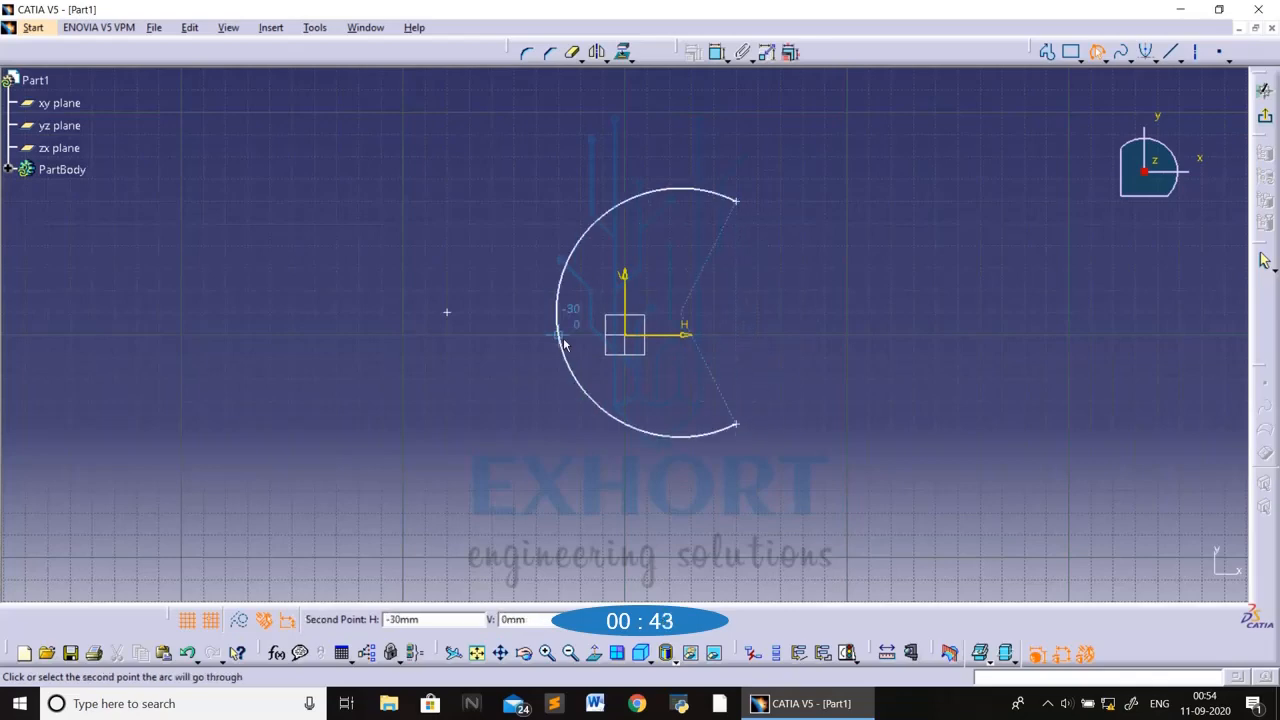
{"action": "left_click", "coordinate": [453, 312]}
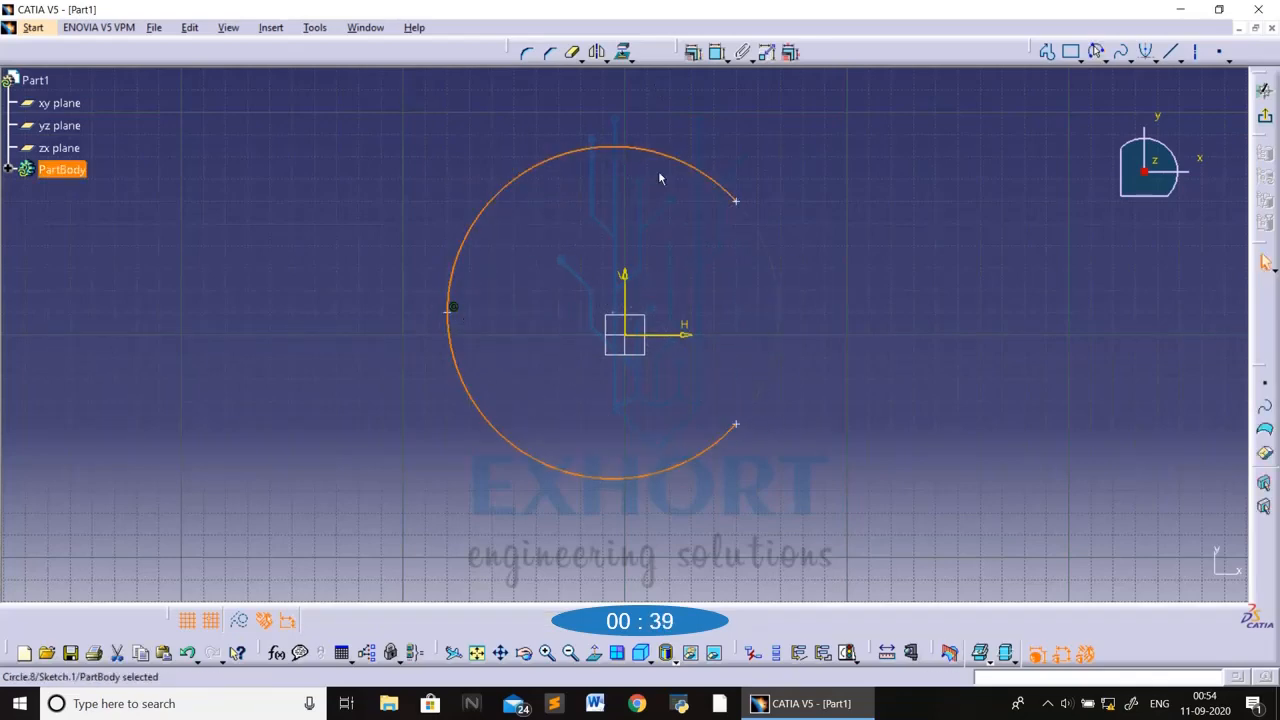
- Delete the three-point arc together with its three points
{"action": "left_click", "coordinate": [1131, 252]}
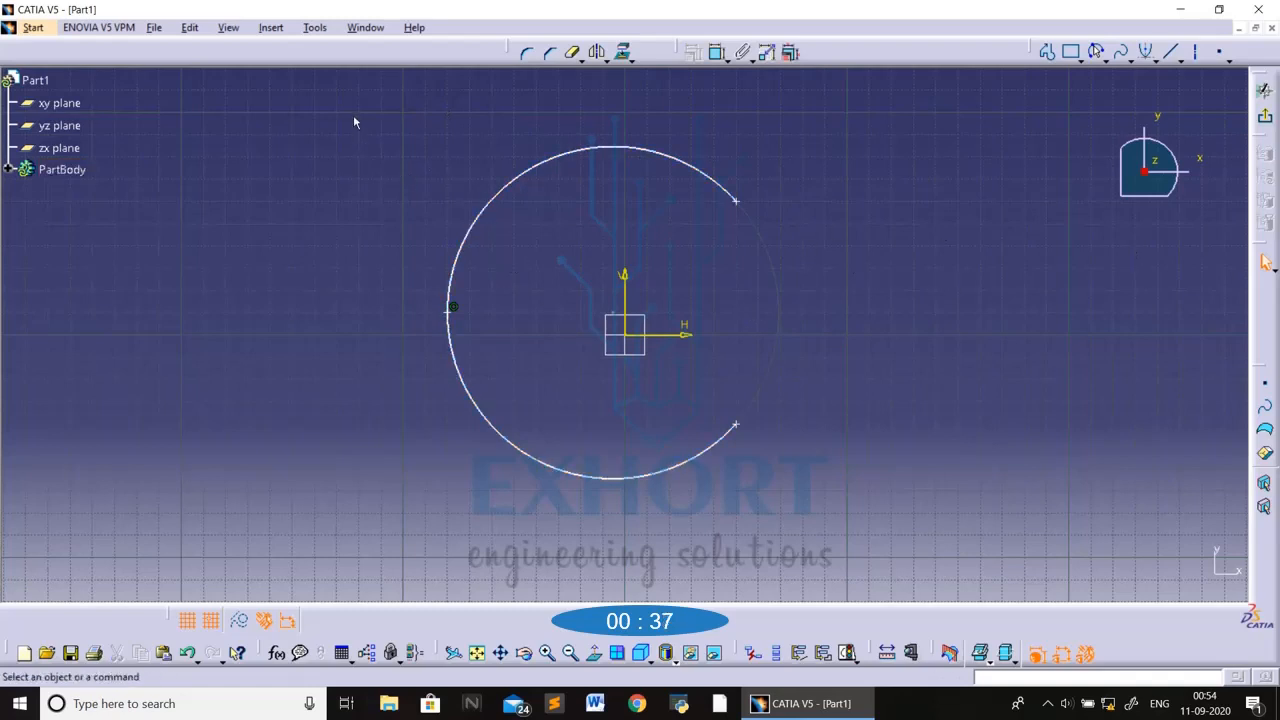
{"action": "left_click_drag", "start_coordinate": [353, 115], "coordinate": [885, 550]}
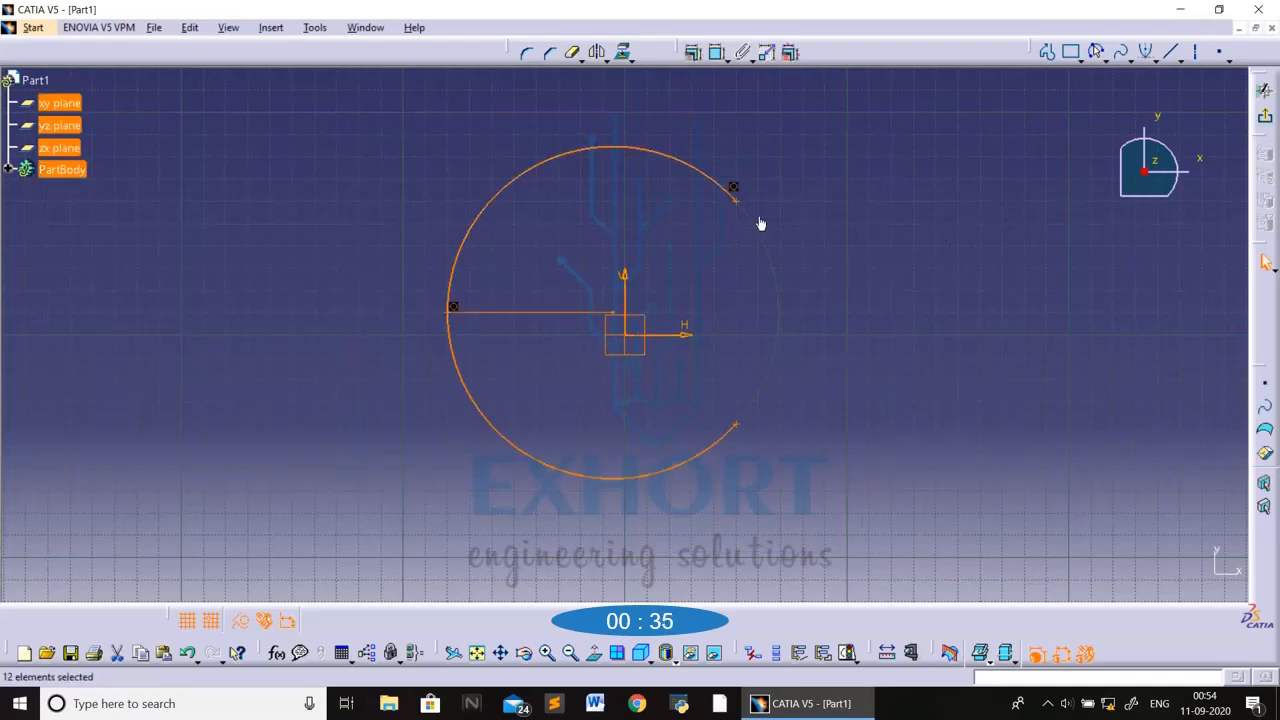
{"action": "key", "text": "Delete"}
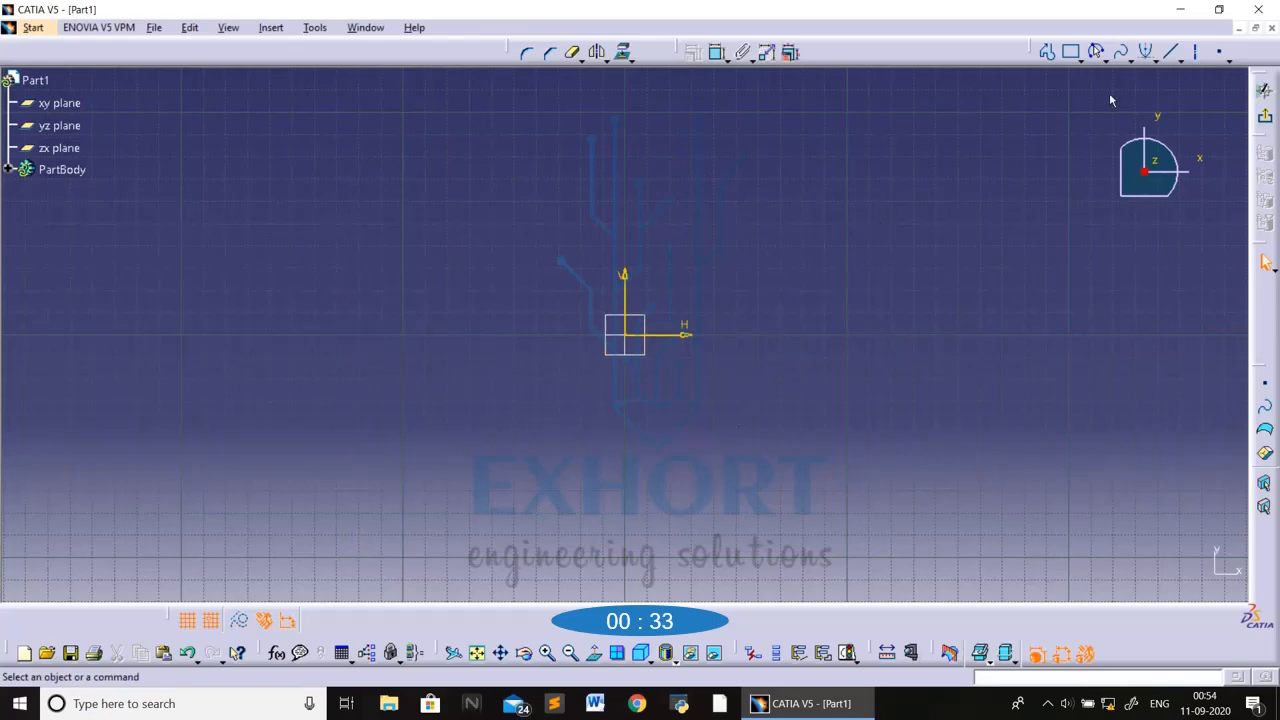
- Draw an Arc centred on the origin, starting at about (90, 0) and ending at about (-90, 0) mm above the H axis
{"action": "left_click", "coordinate": [1107, 60]}
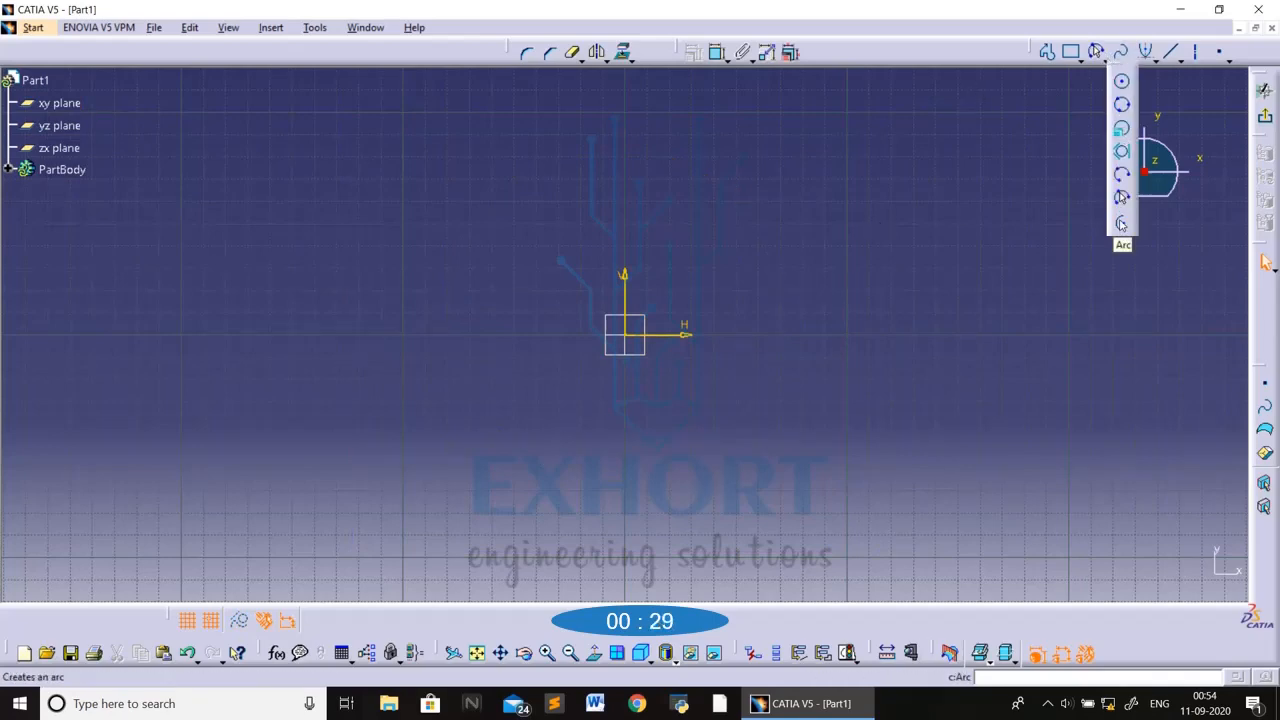
{"action": "left_click", "coordinate": [1121, 224]}
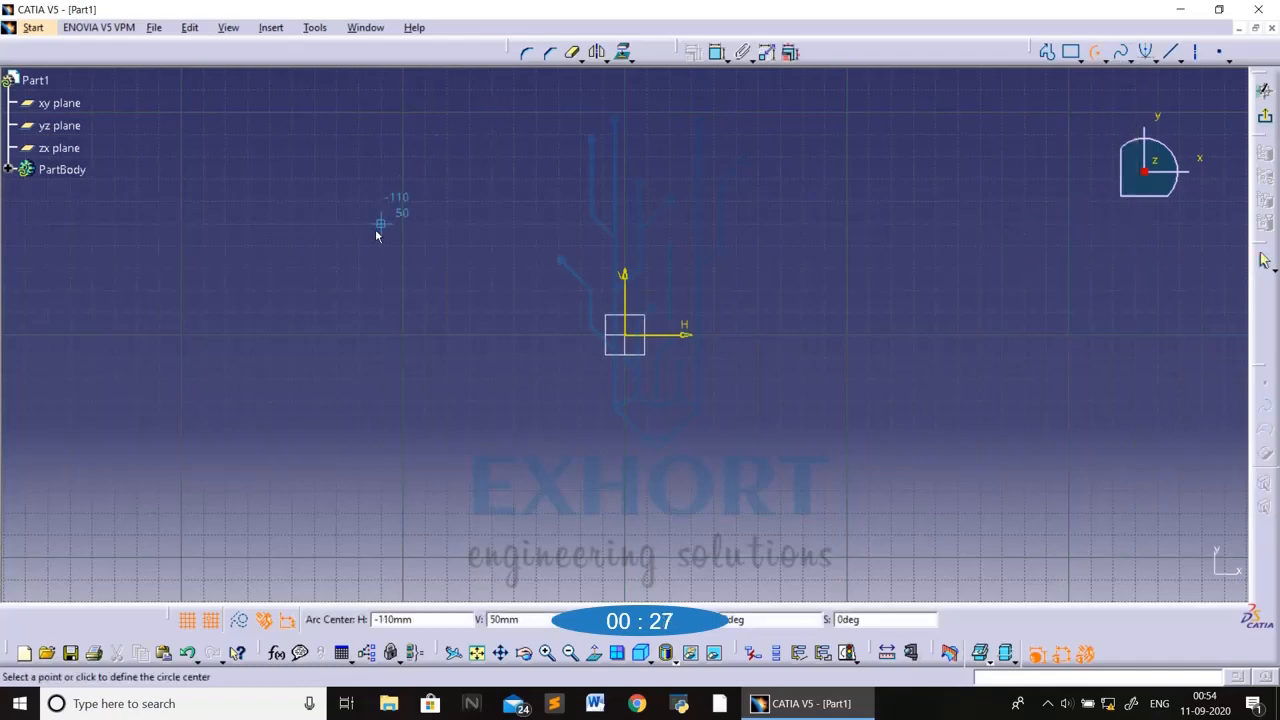
{"action": "left_click", "coordinate": [625, 335]}
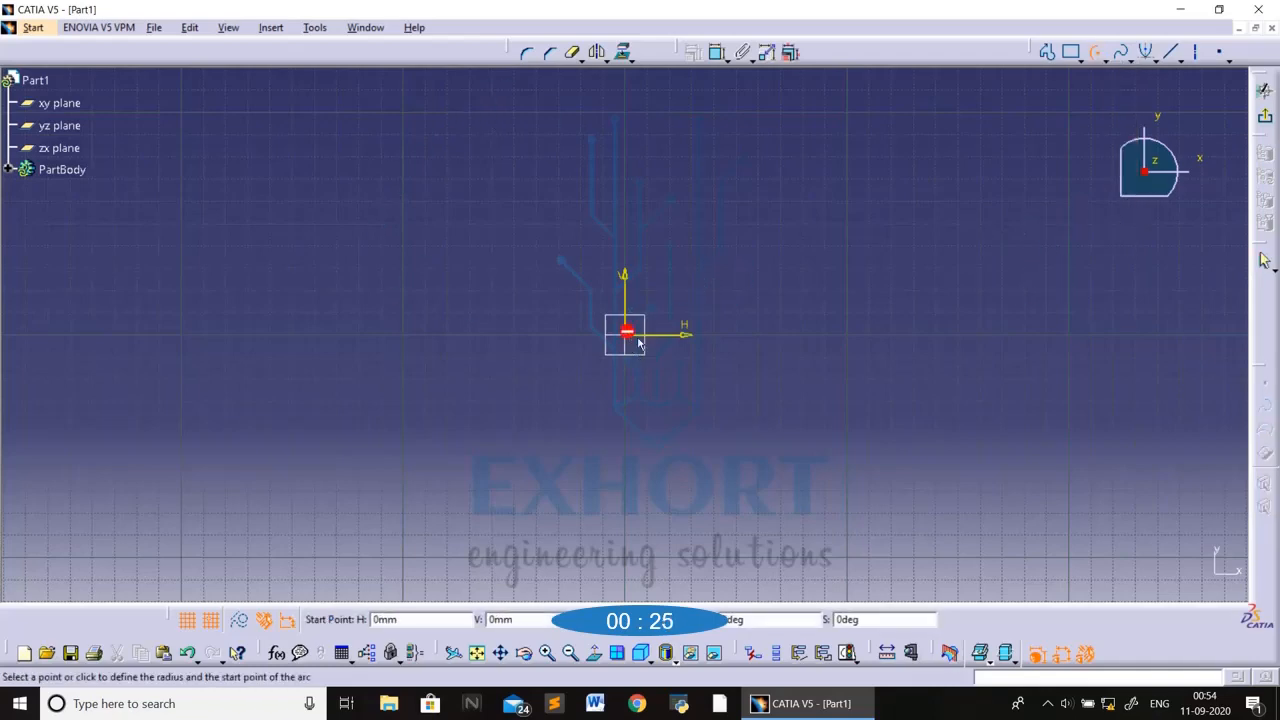
{"action": "left_click", "coordinate": [828, 346]}
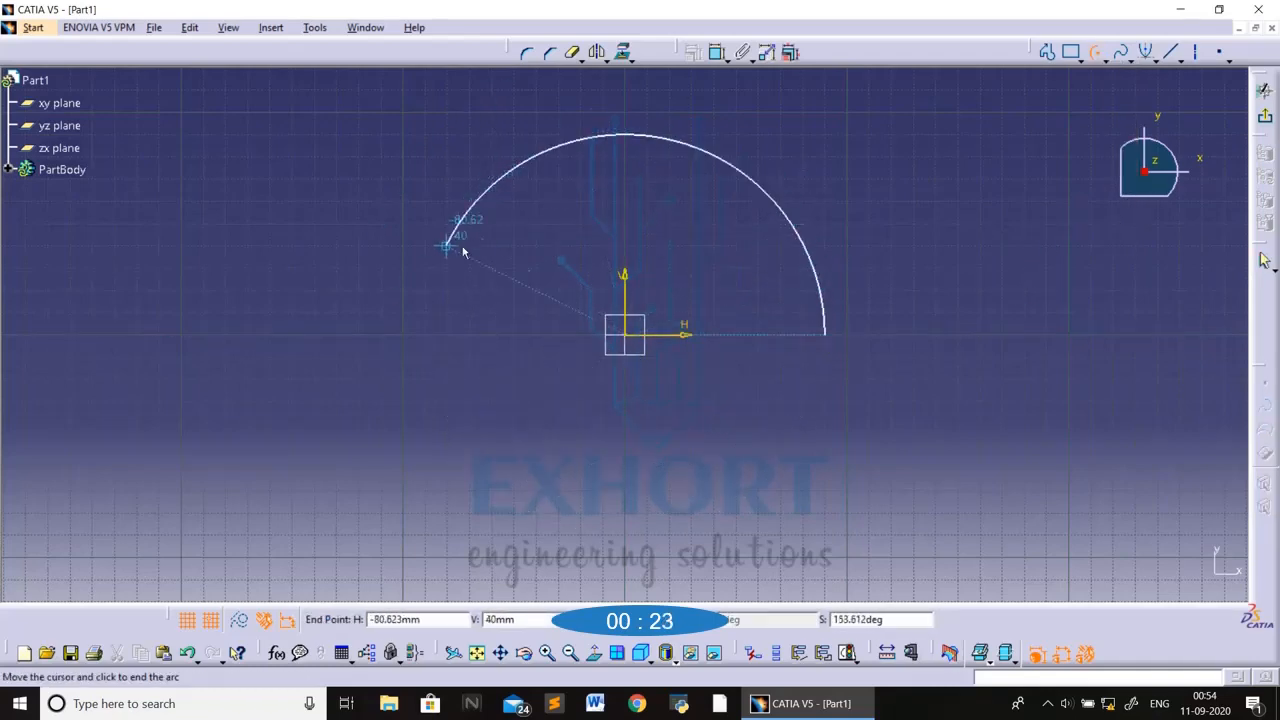
{"action": "left_click", "coordinate": [421, 331]}
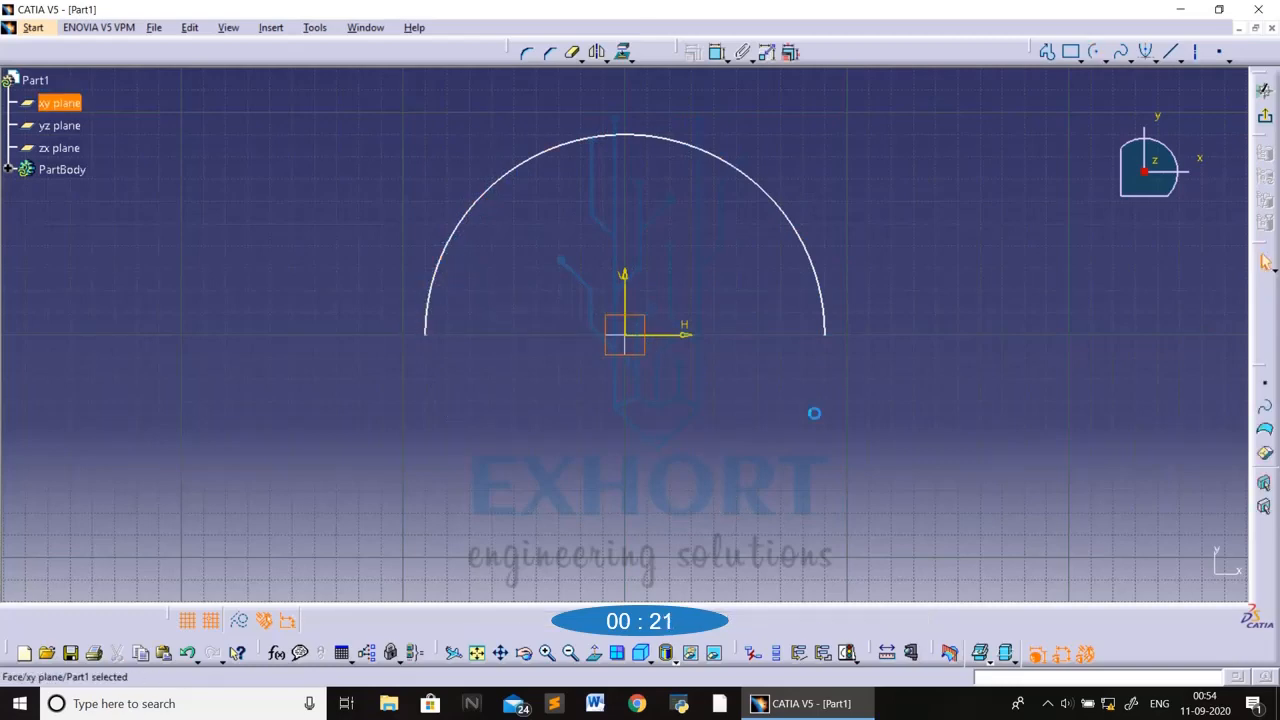
- Draw a second Arc centred at about (160, -20), running counterclockwise from about (190, -30) to about (136, 0) mm
{"action": "left_click", "coordinate": [1096, 52]}
{"action": "left_click", "coordinate": [980, 380]}
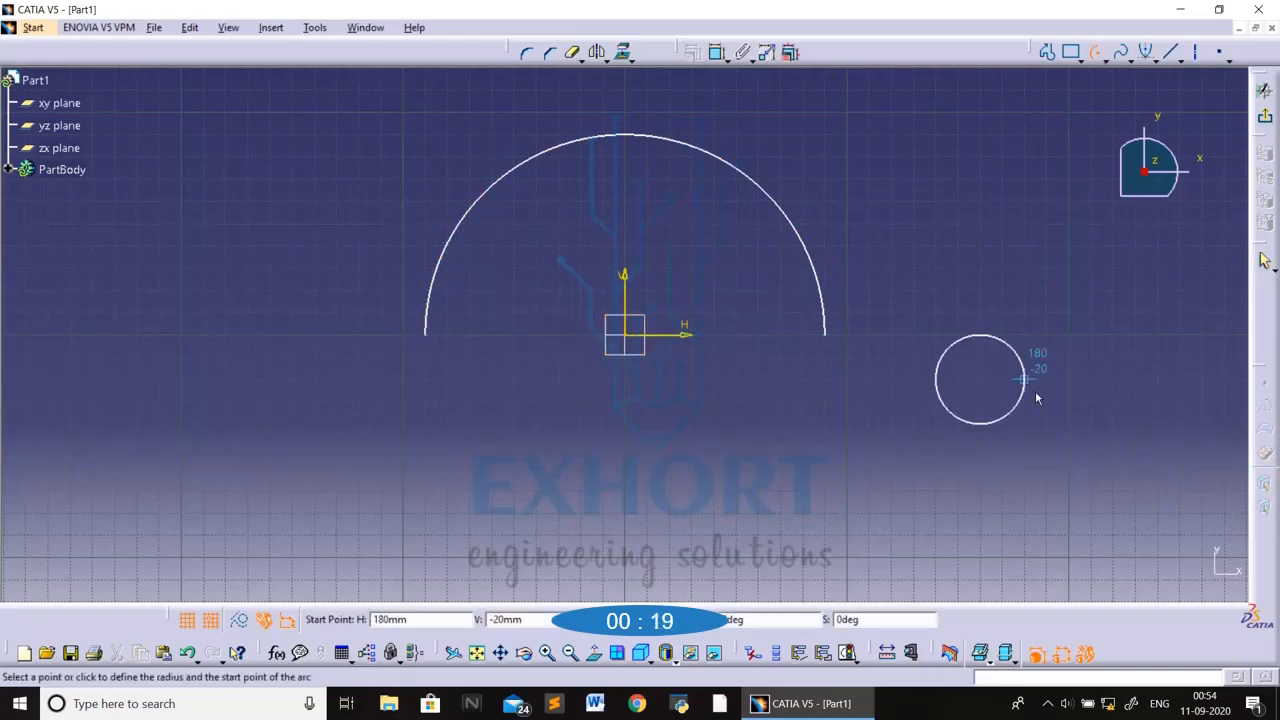
{"action": "left_click", "coordinate": [1051, 391]}
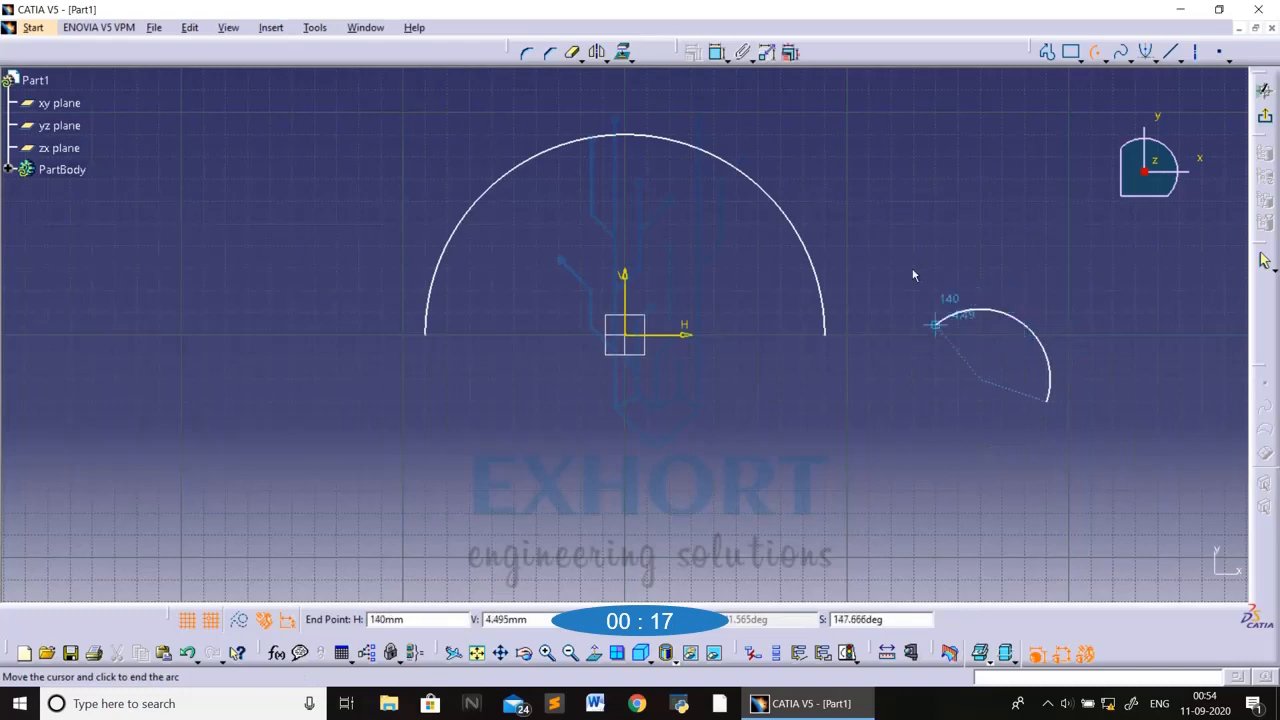
{"action": "left_click", "coordinate": [888, 283]}
- Delete the large origin-centred arc and the smaller arc beside it
{"action": "left_click", "coordinate": [654, 207]}
{"action": "left_click_drag", "start_coordinate": [377, 117], "coordinate": [1045, 560]}
{"action": "left_click", "coordinate": [476, 211]}
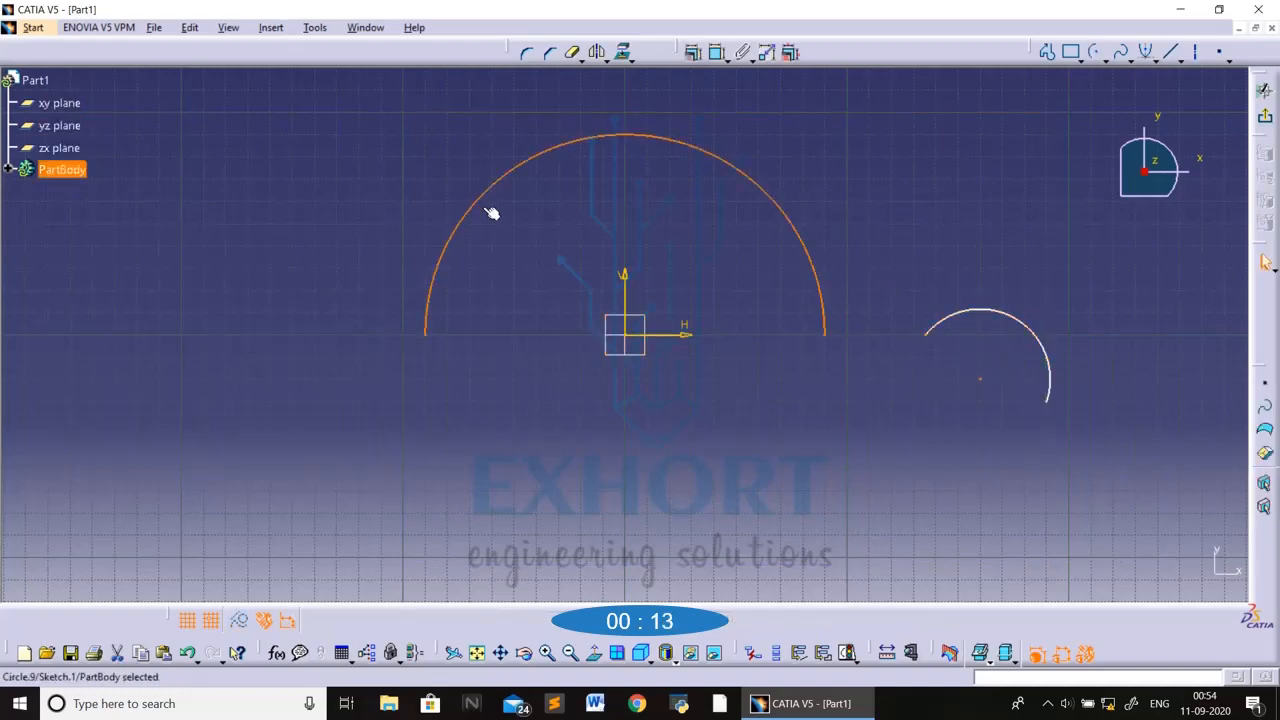
{"action": "key", "text": "Delete"}
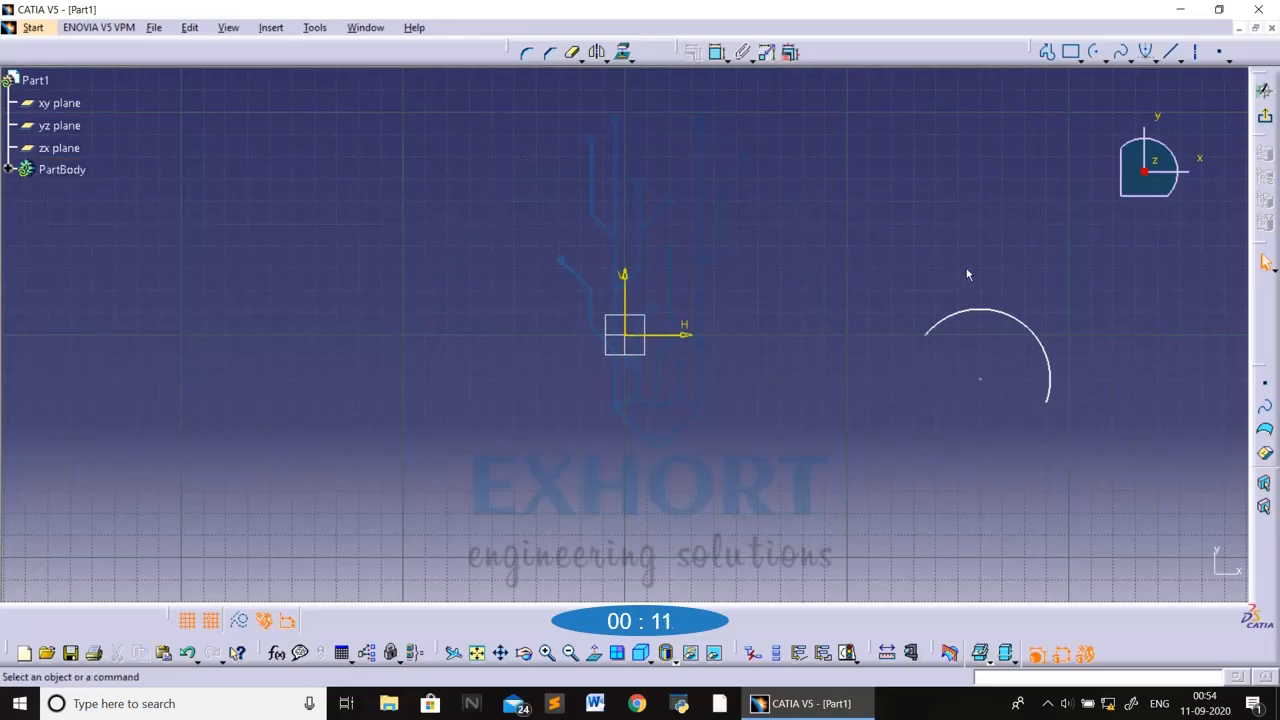
{"action": "left_click", "coordinate": [1010, 315]}
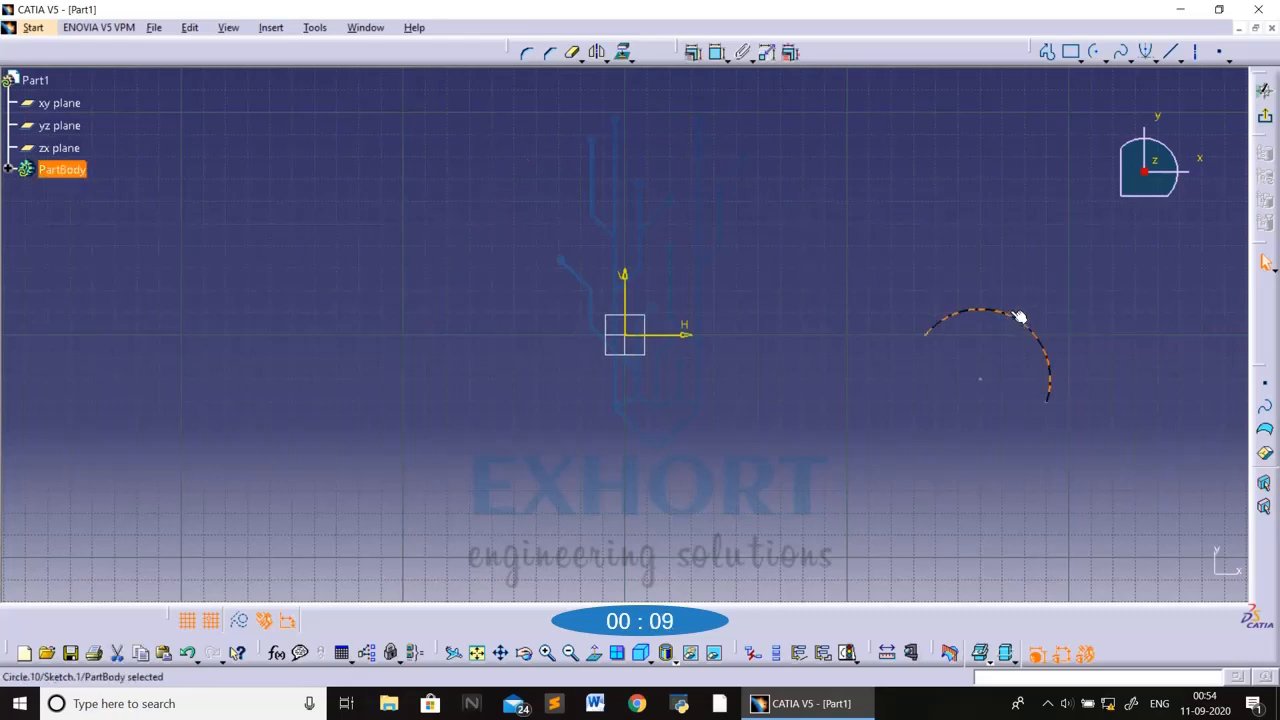
{"action": "key", "text": "Delete"}
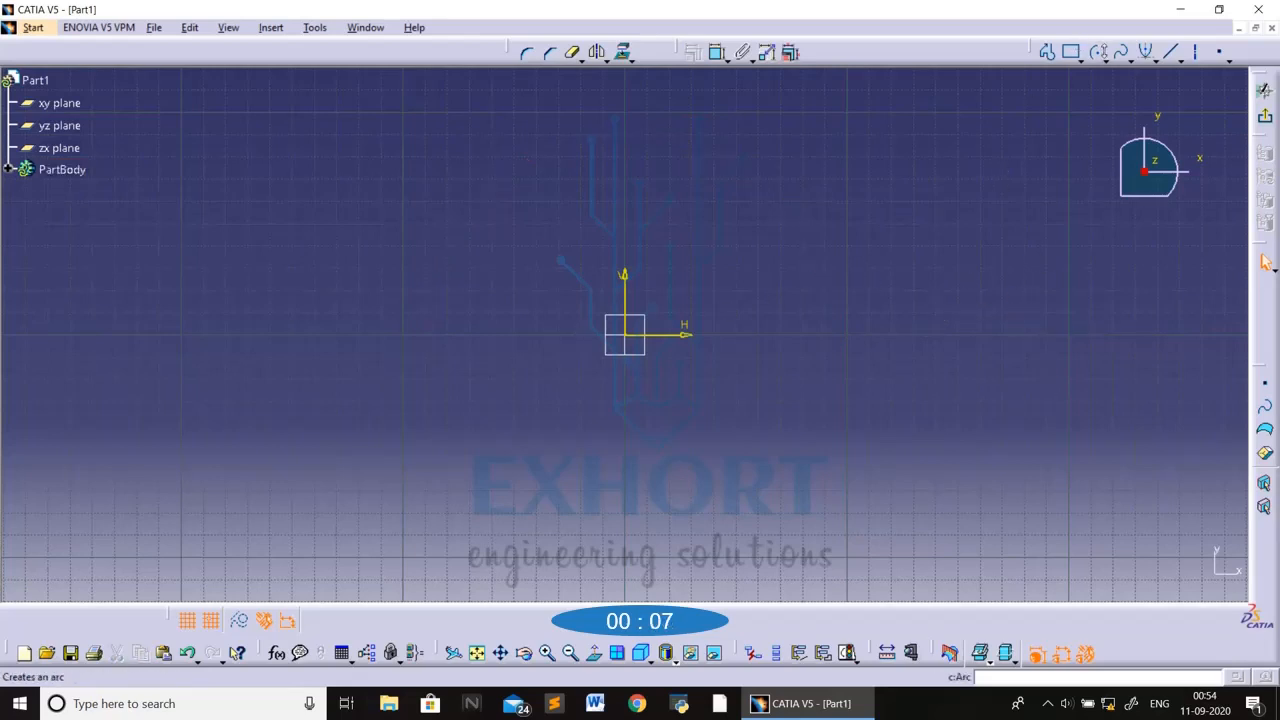
- Show the available circle and arc sketch tools
{"action": "left_click", "coordinate": [1104, 58]}
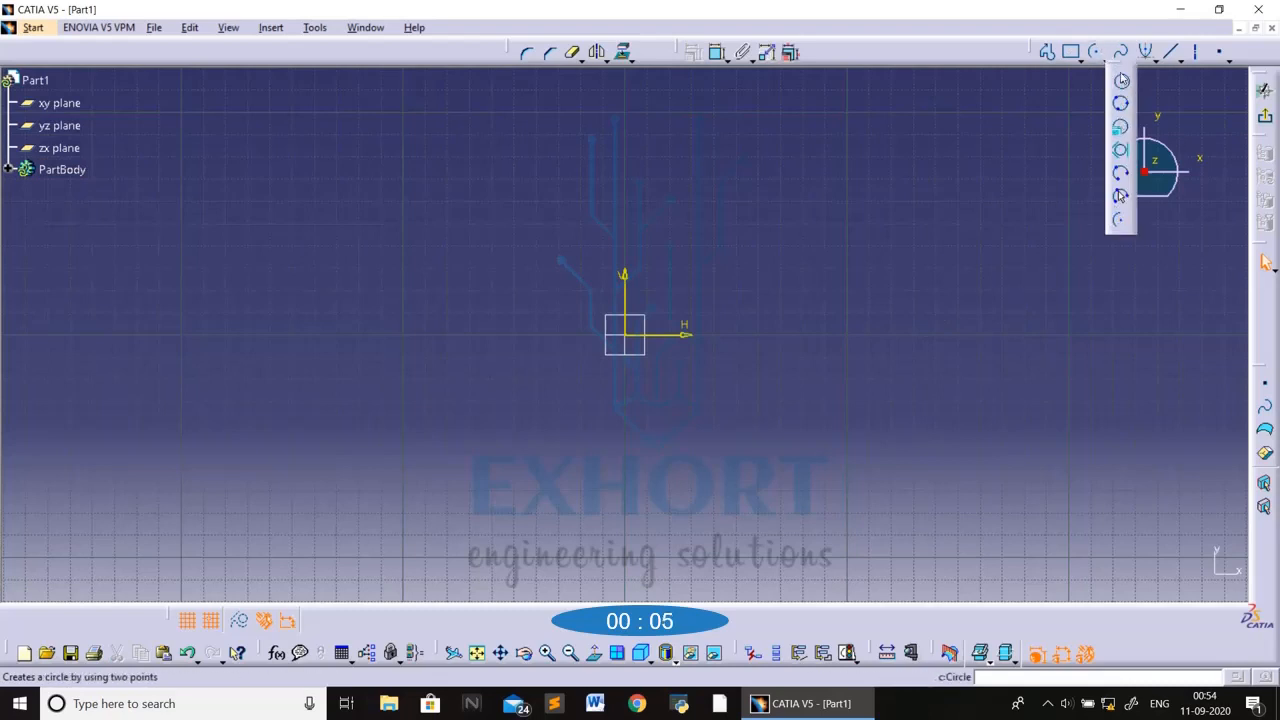